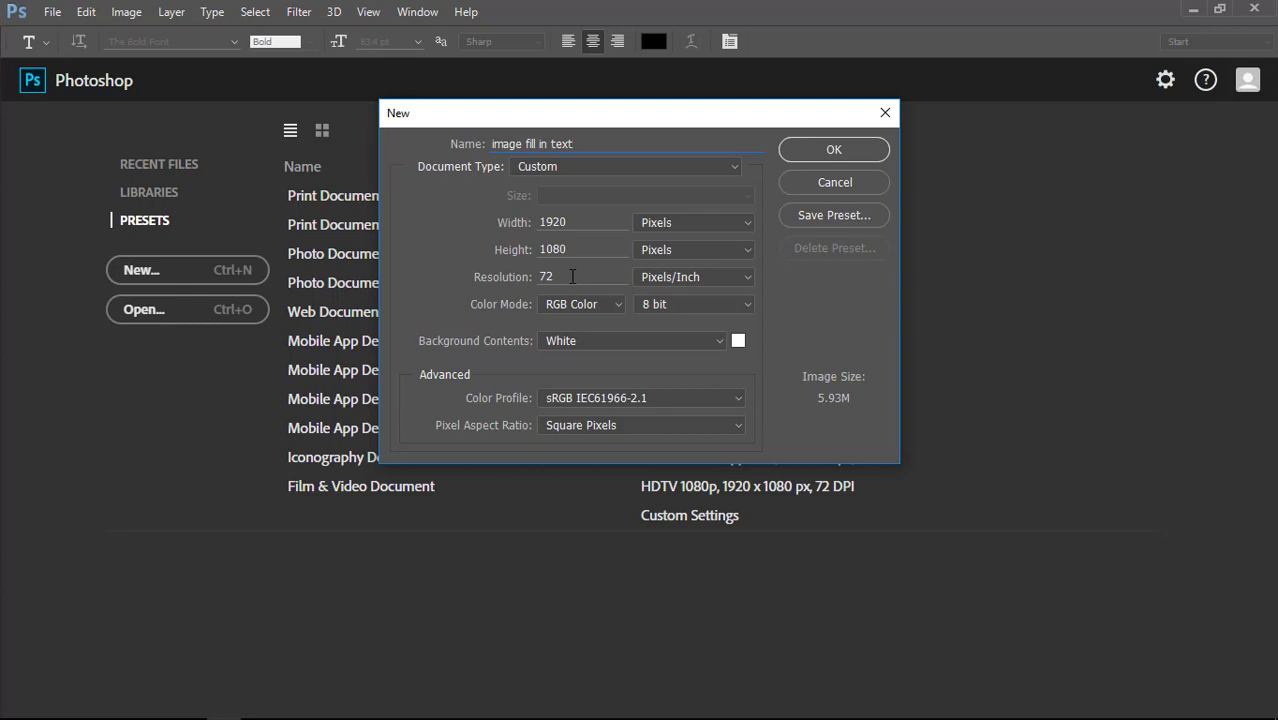
Create the 1920 x 1080 pixel document named "image fill in text" at 72 pixels/inch and unlock its Background layer
click(830, 152)
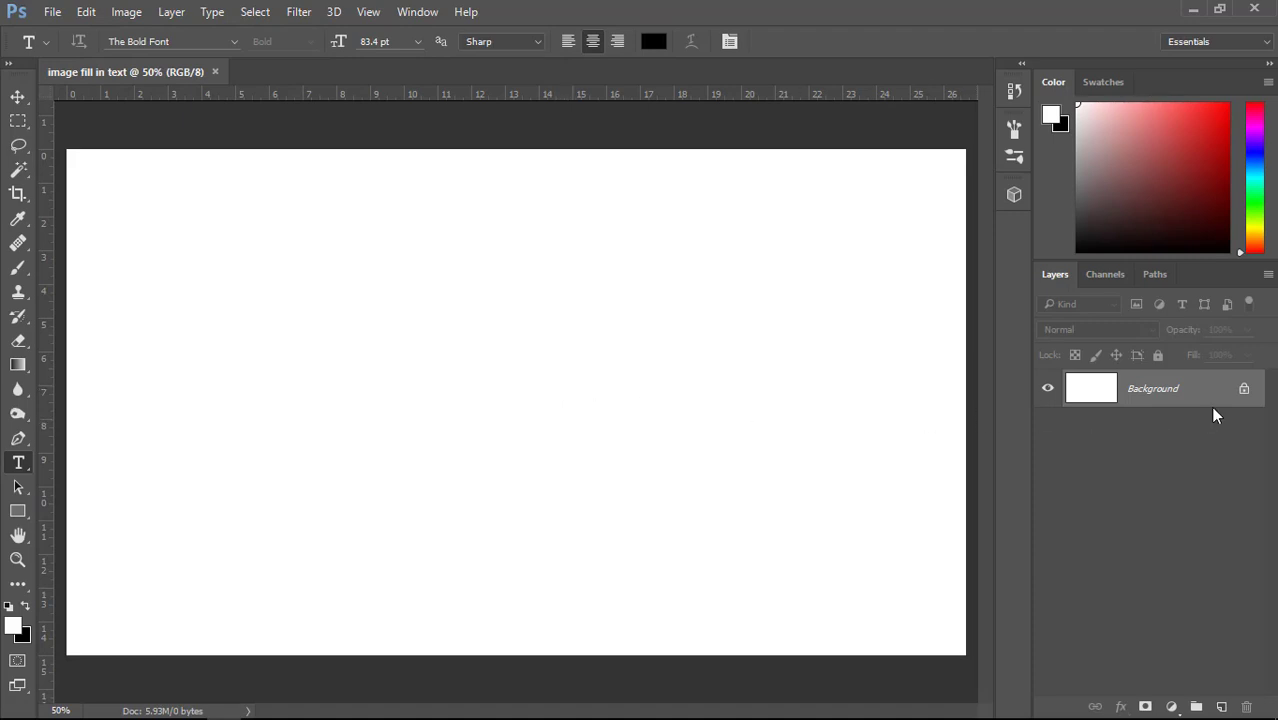
click(1245, 392)
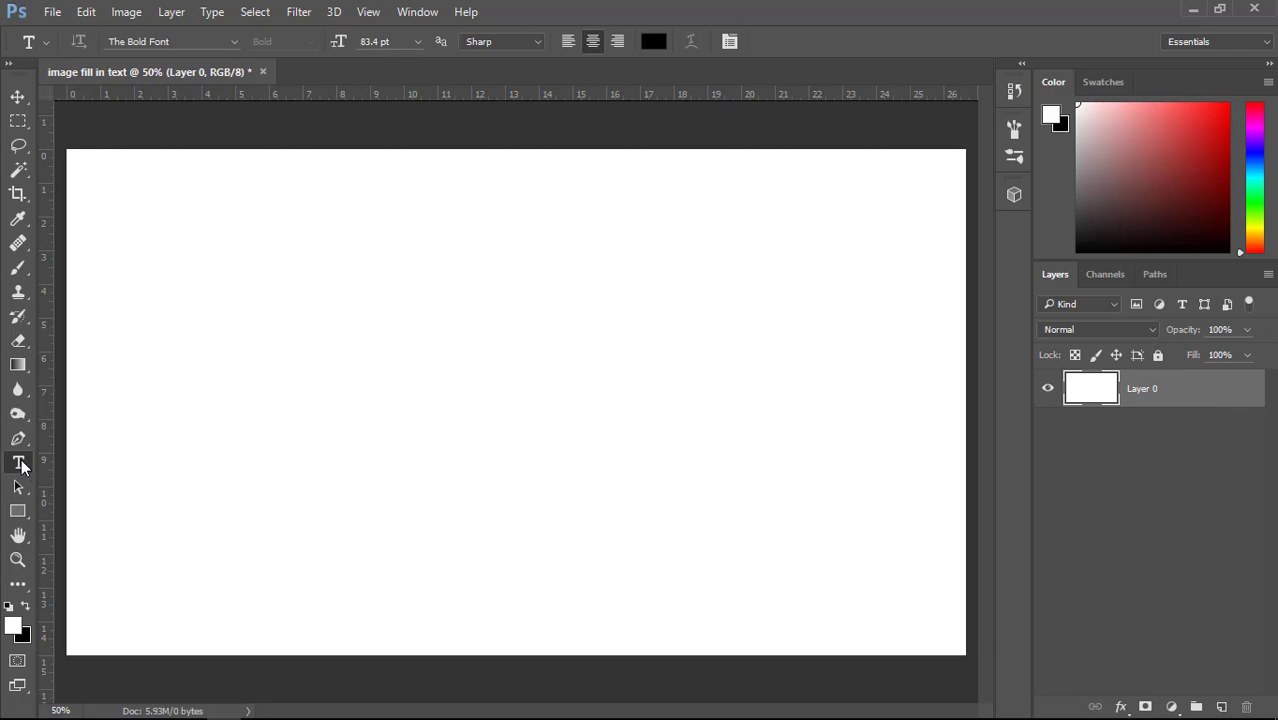
Add the text "SUNSET" in the lower-left area of the canvas
click(285, 444)
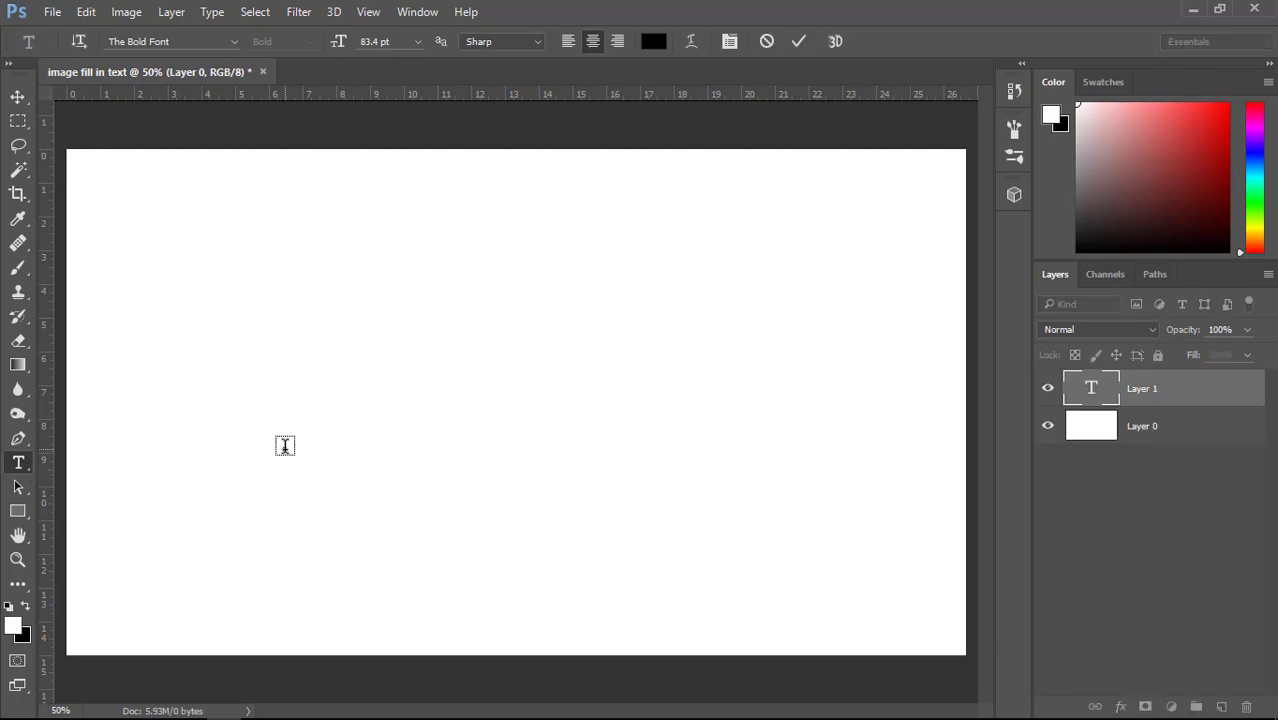
text(SUNS)
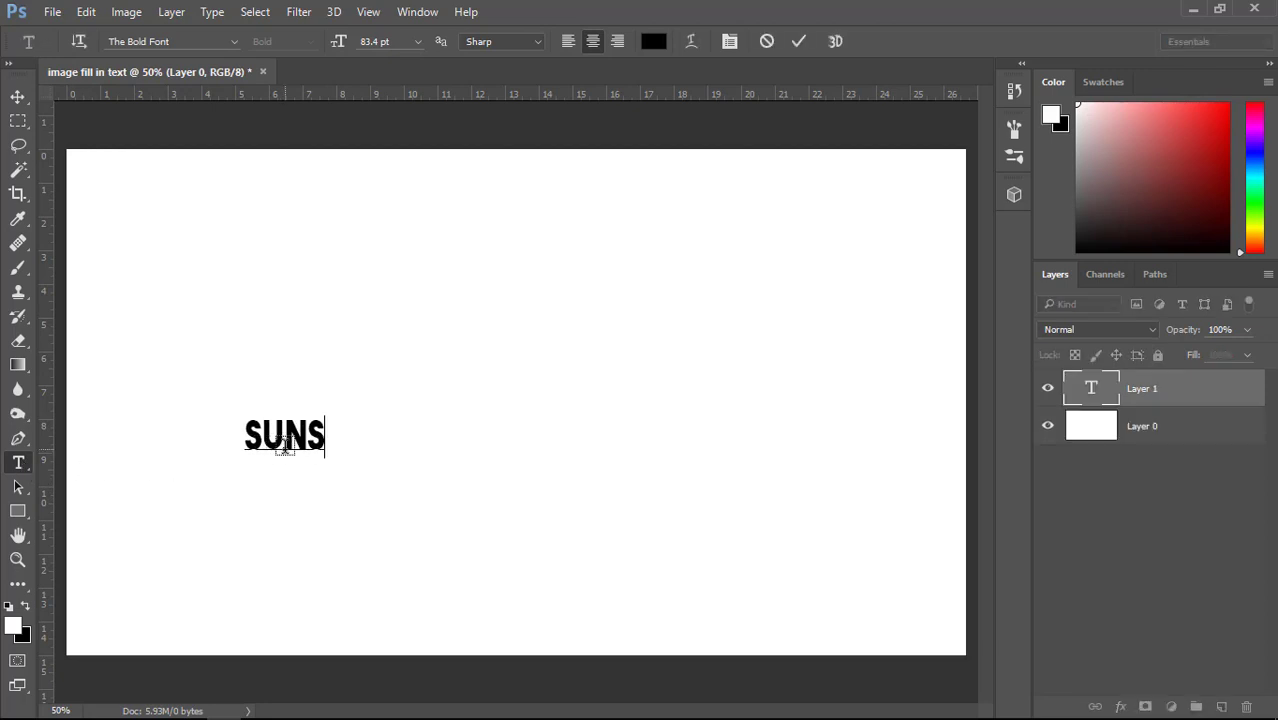
text(ET)
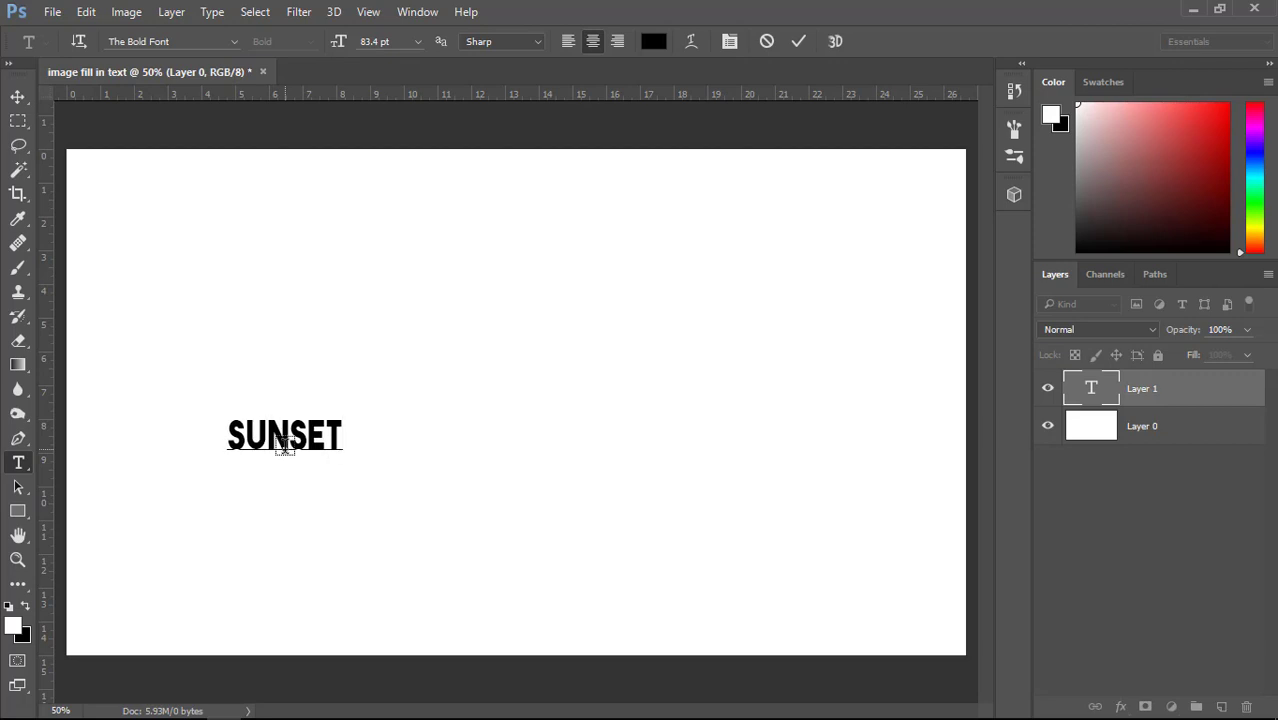
click(799, 42)
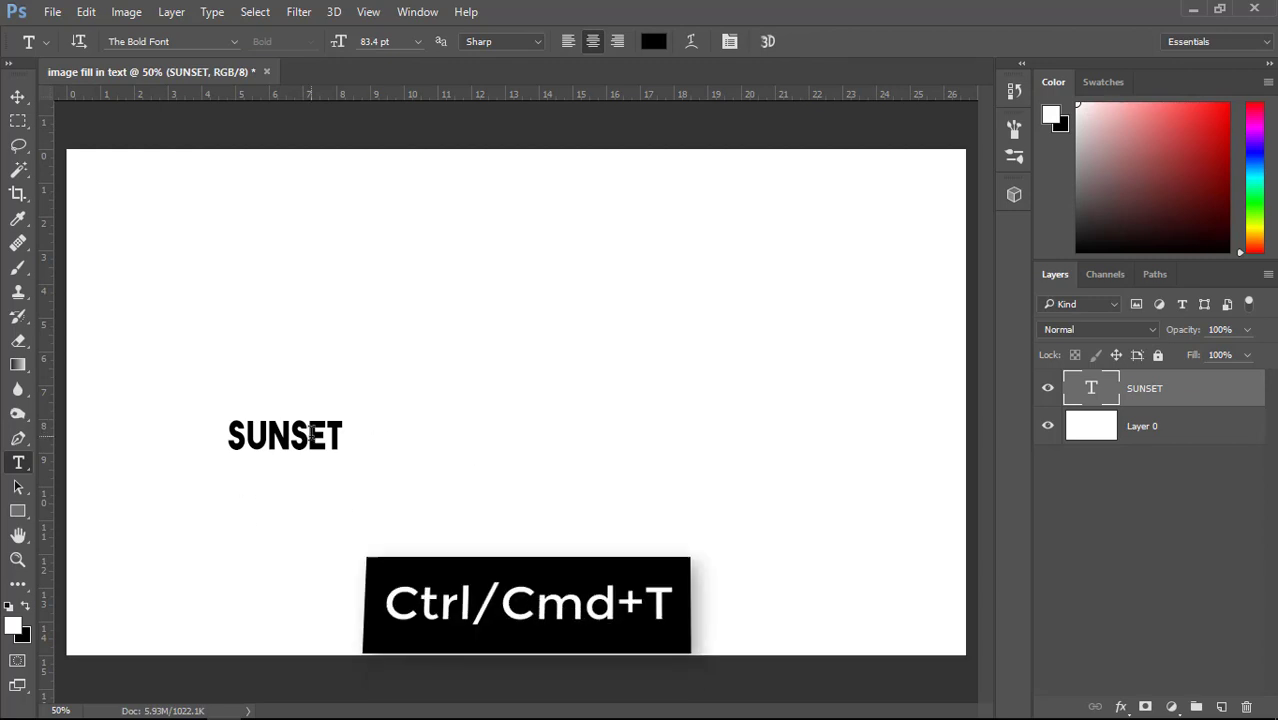
Scale the SUNSET text proportionally to about 373% with Free Transform
key(ctrl+t)
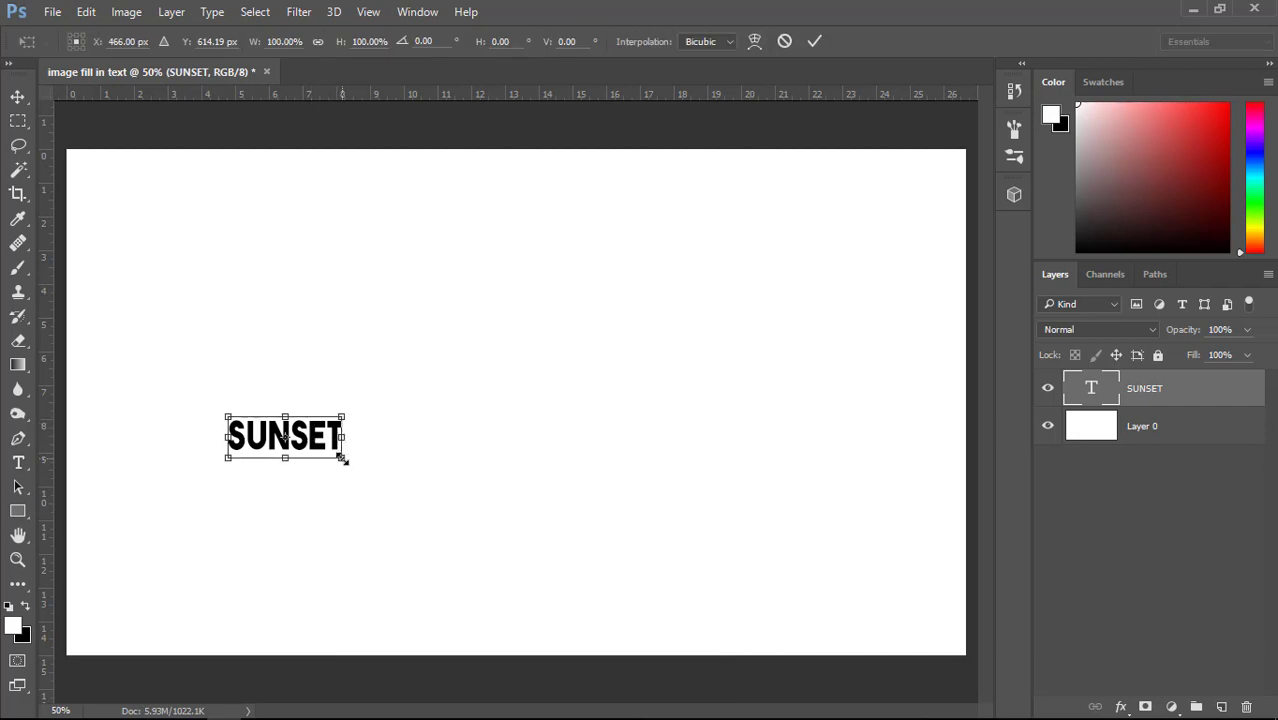
drag(342, 460, 657, 575)
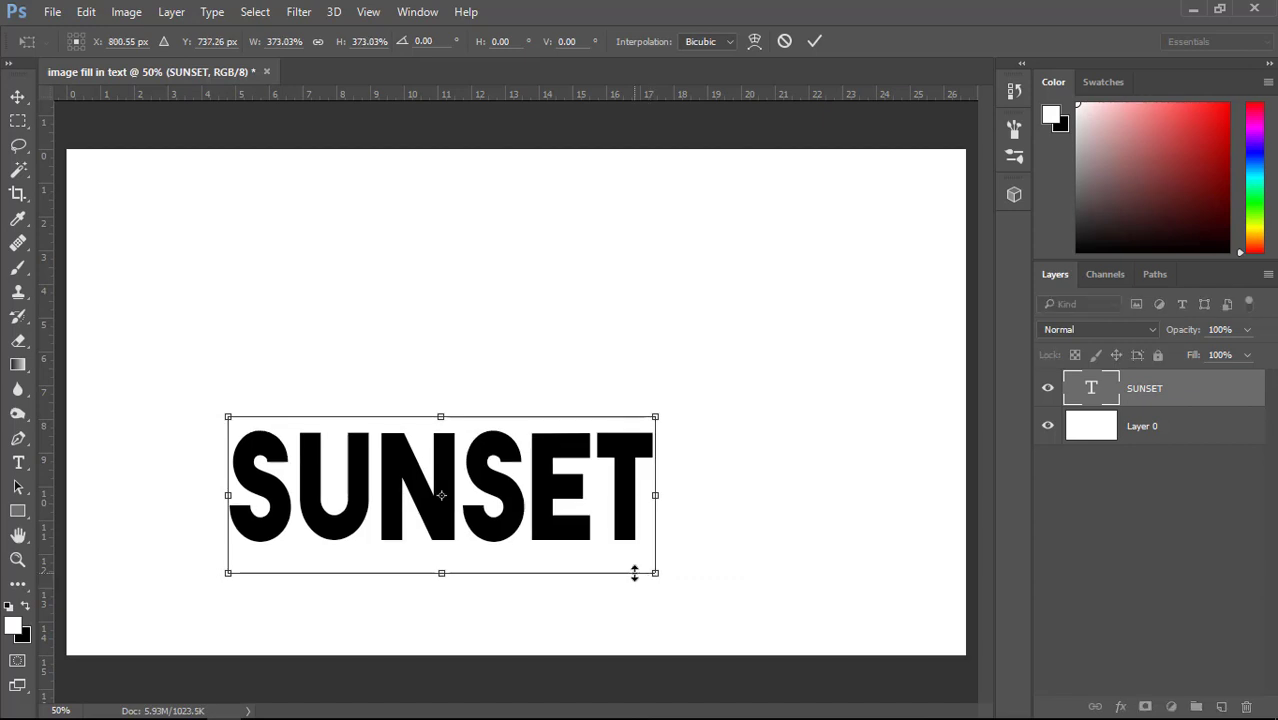
key(shift)
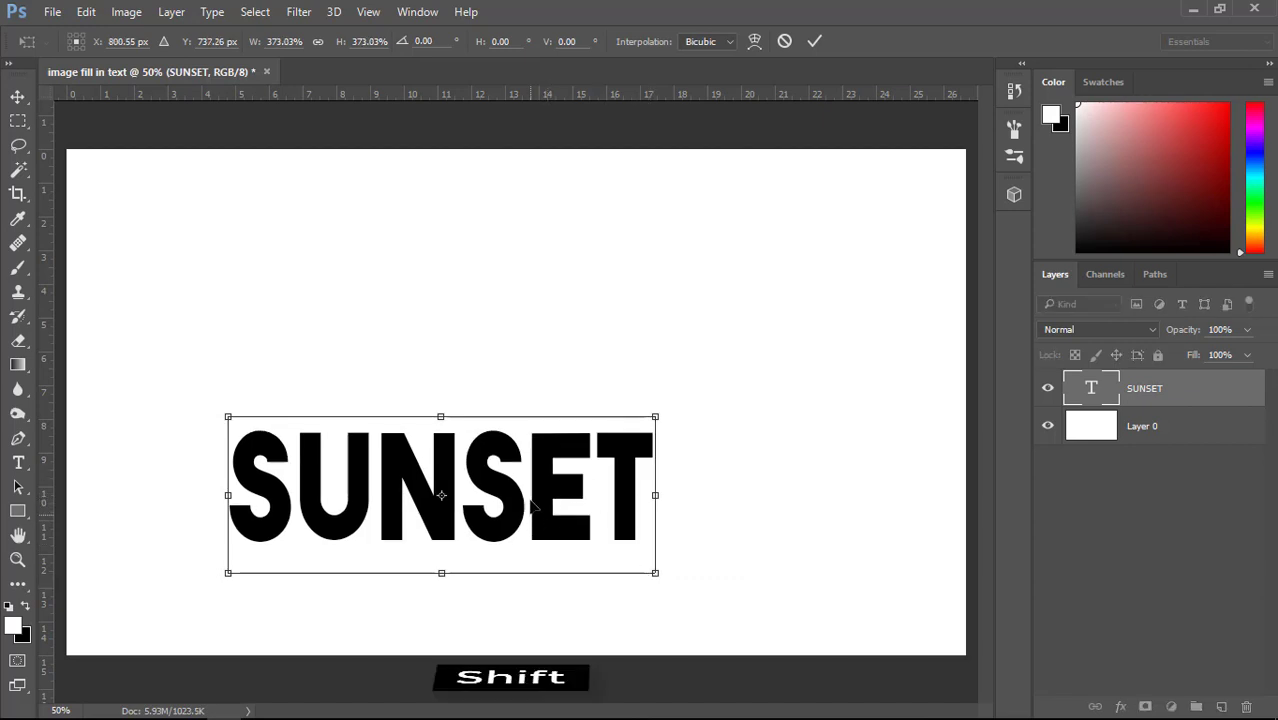
click(815, 42)
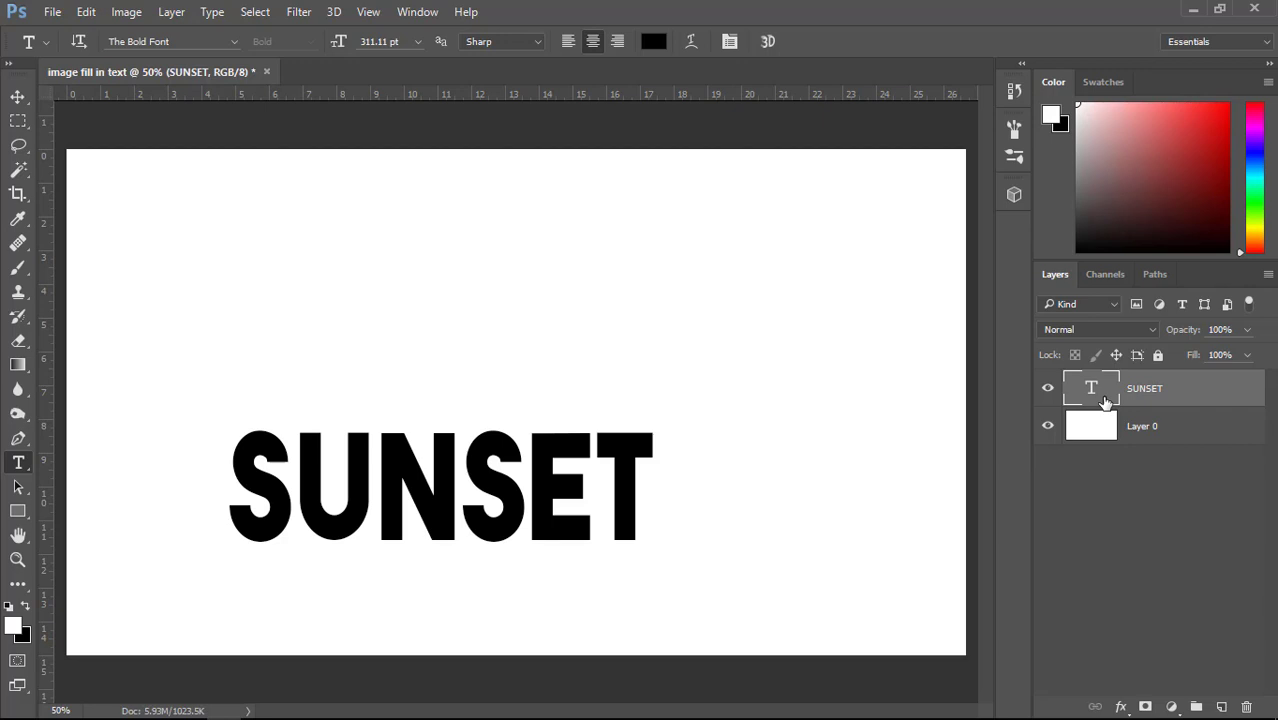
Center the SUNSET text vertically and horizontally on the whole canvas, and clear the selection
key(ctrl+a)
click(17, 96)
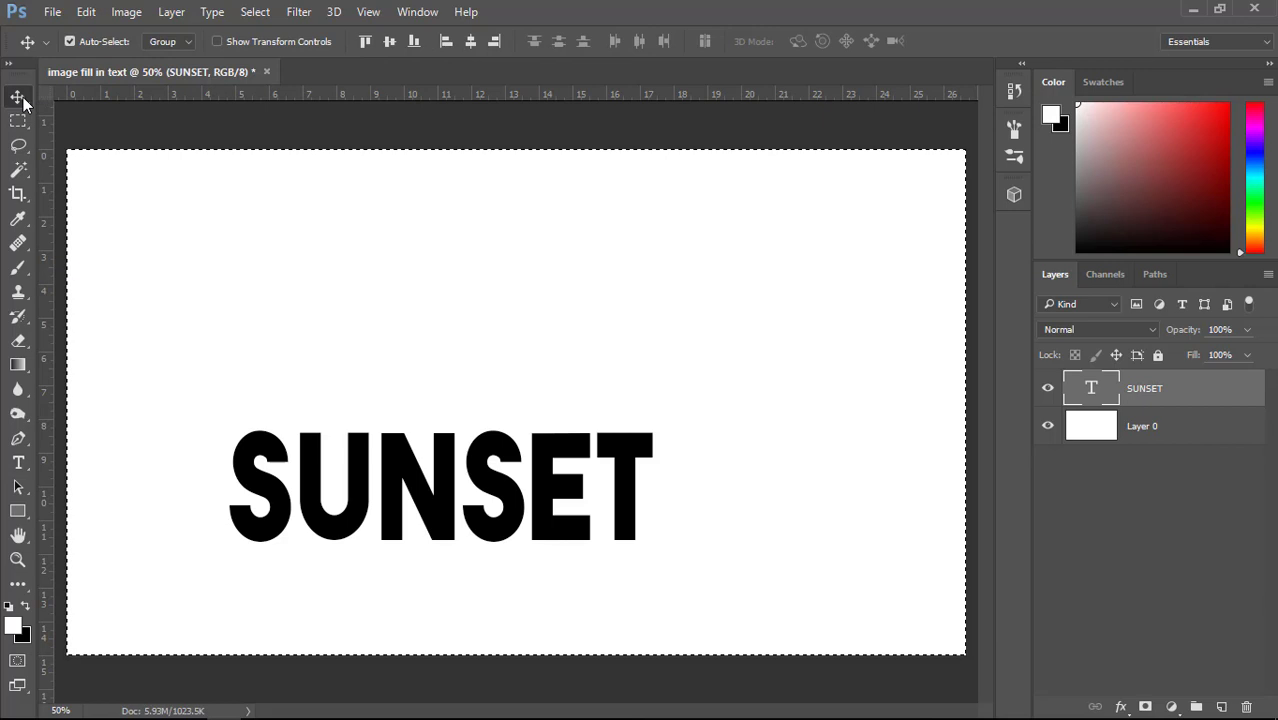
click(389, 43)
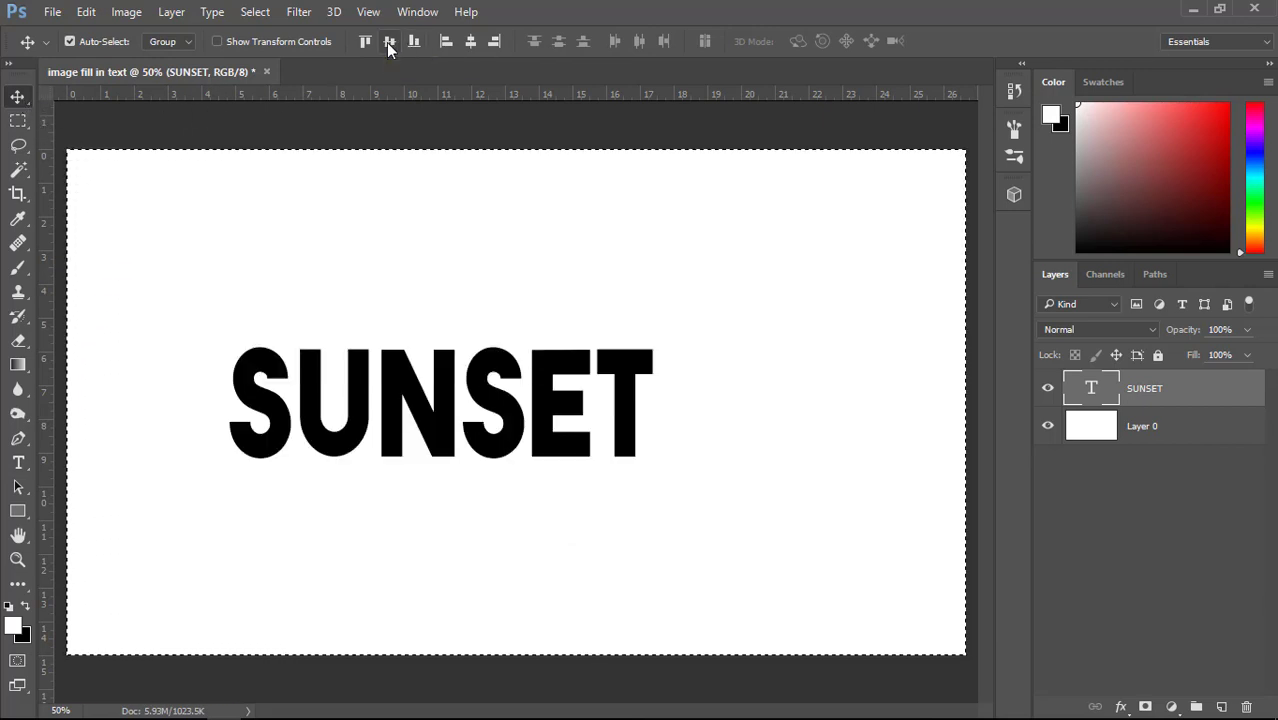
click(470, 40)
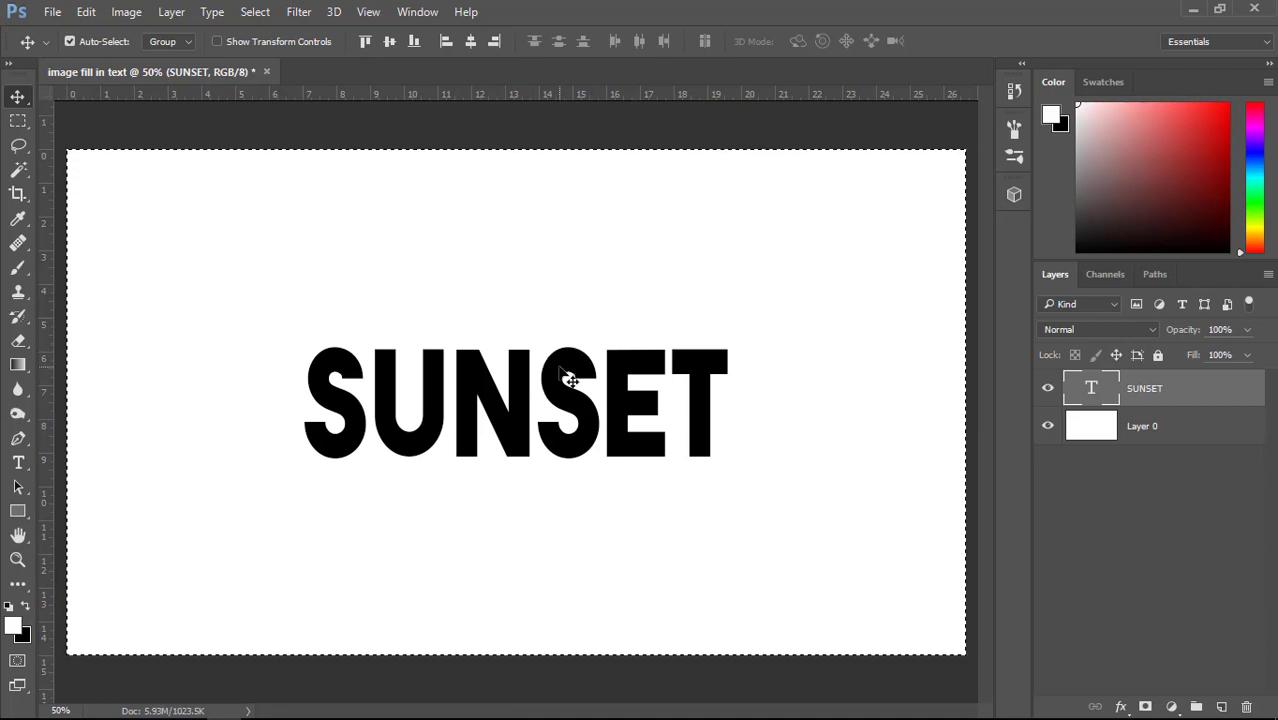
key(ctrl+d)
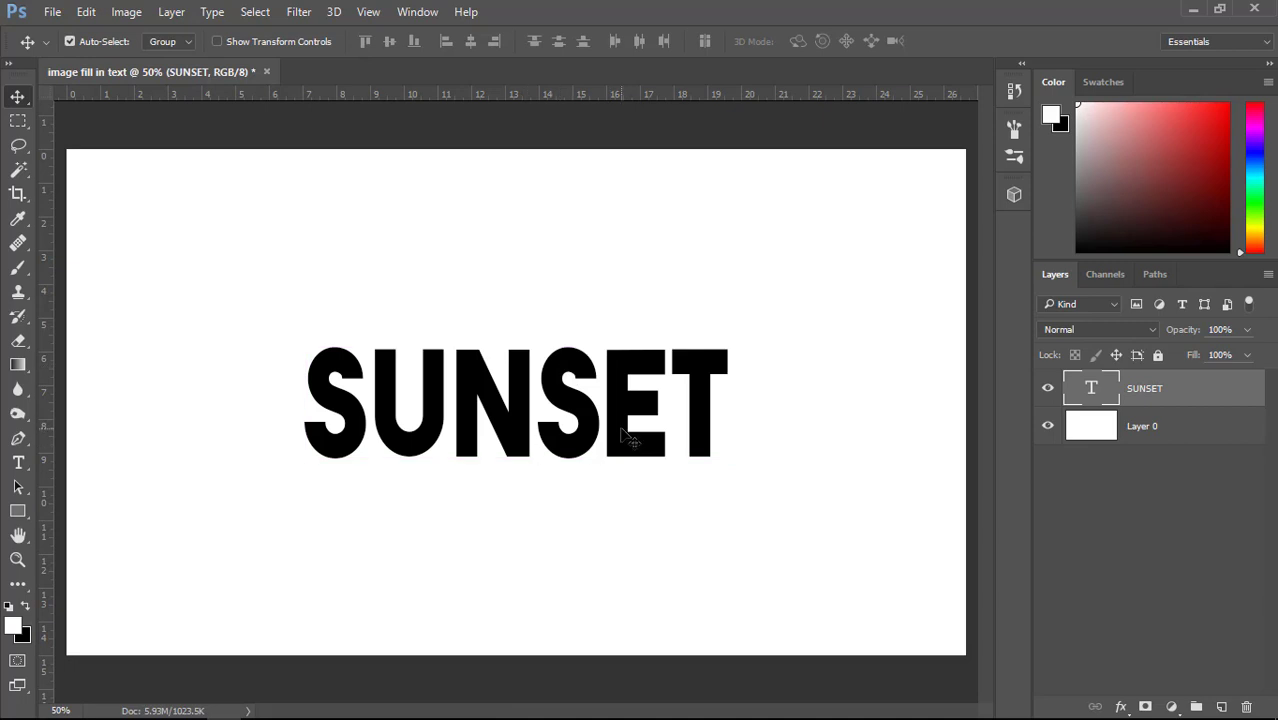
Enlarge the centered SUNSET text proportionally until it spans nearly the full canvas width
key(ctrl+t)
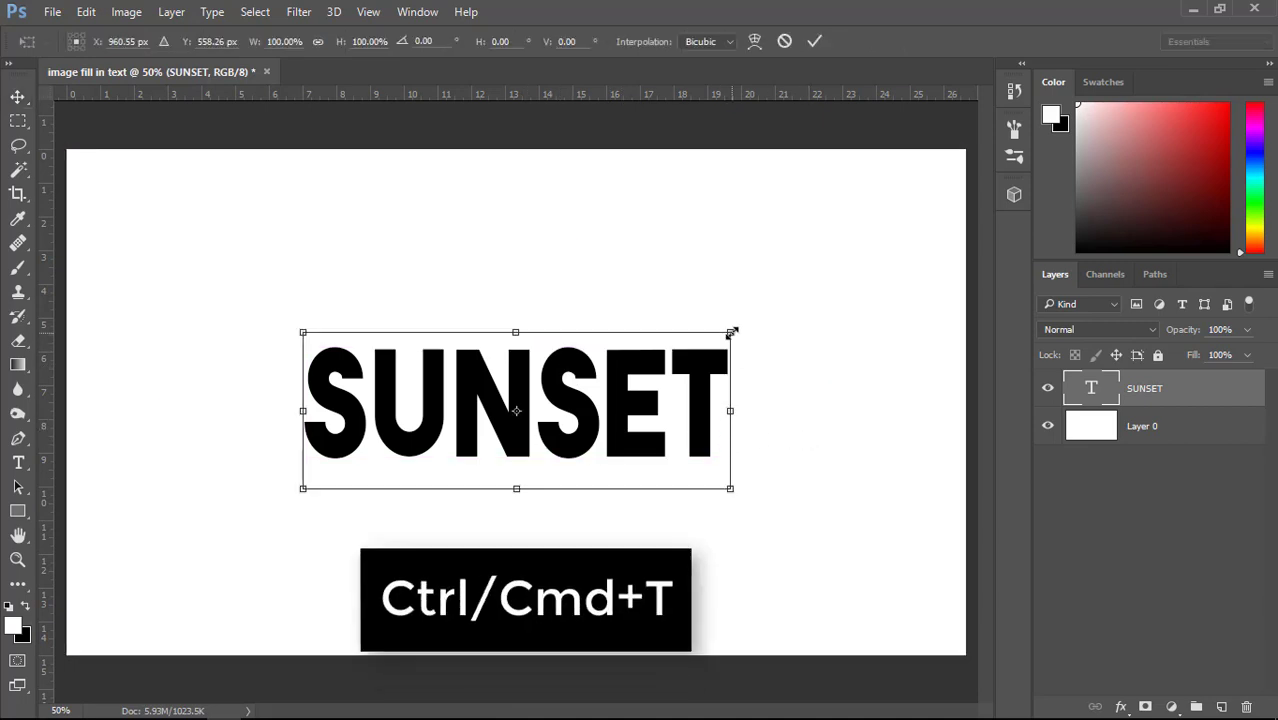
drag(730, 334, 946, 265)
click(813, 44)
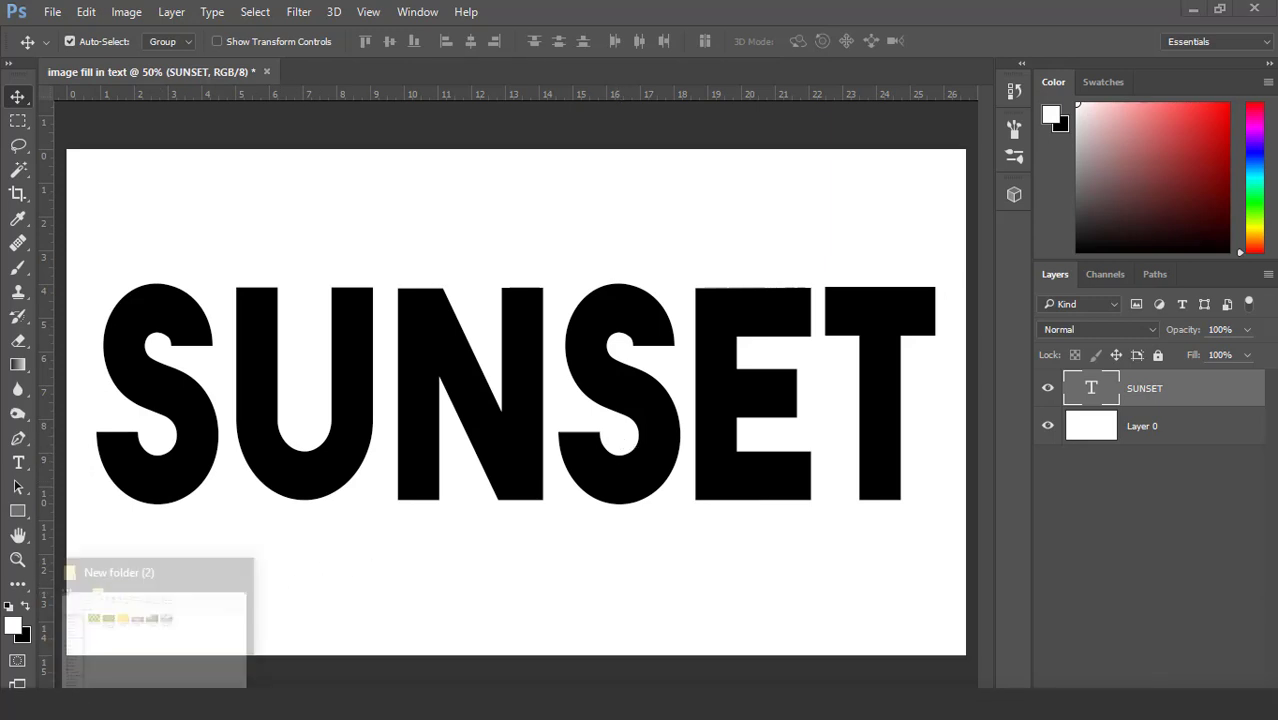
Place the sunset photo pexels-photo-119404 above the text and enlarge it proportionally slightly beyond the canvas width
click(240, 600)
drag(542, 242, 413, 462)
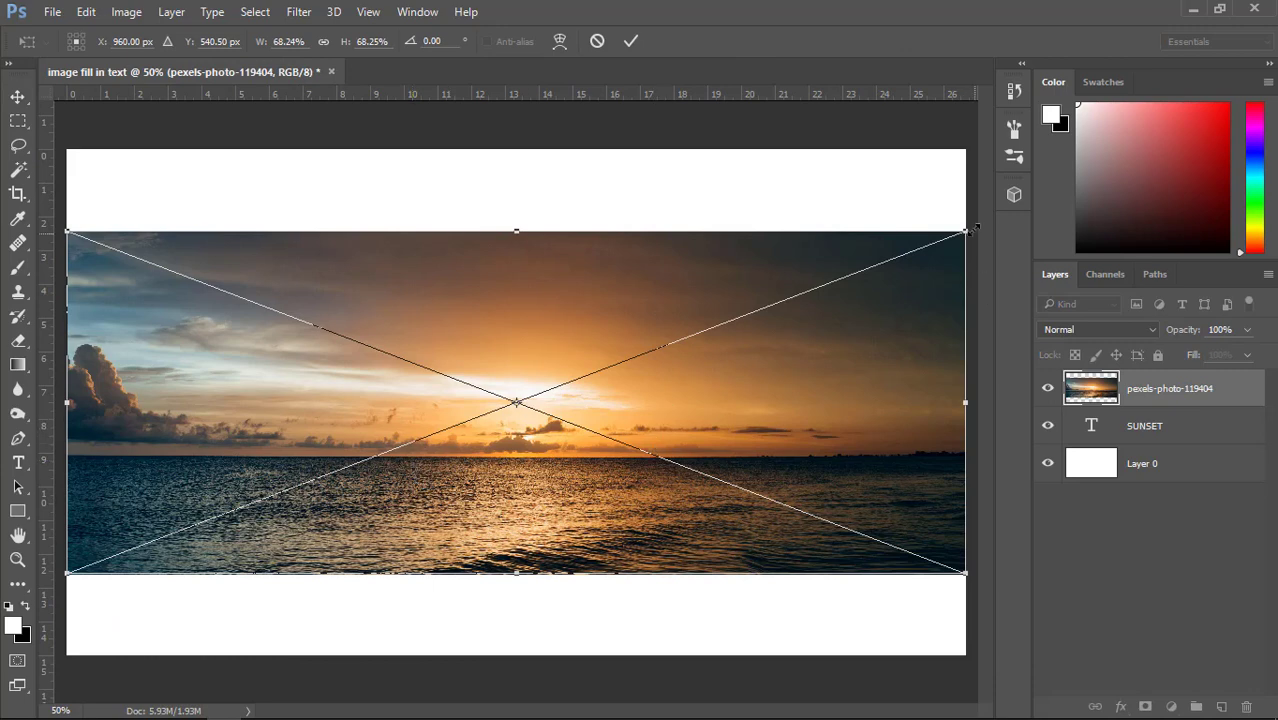
mouse_move(968, 228)
mouse_down()
mouse_move(997, 209)
mouse_move(990, 217)
mouse_up()
key(ctrl+minus)
key(ctrl+minus)
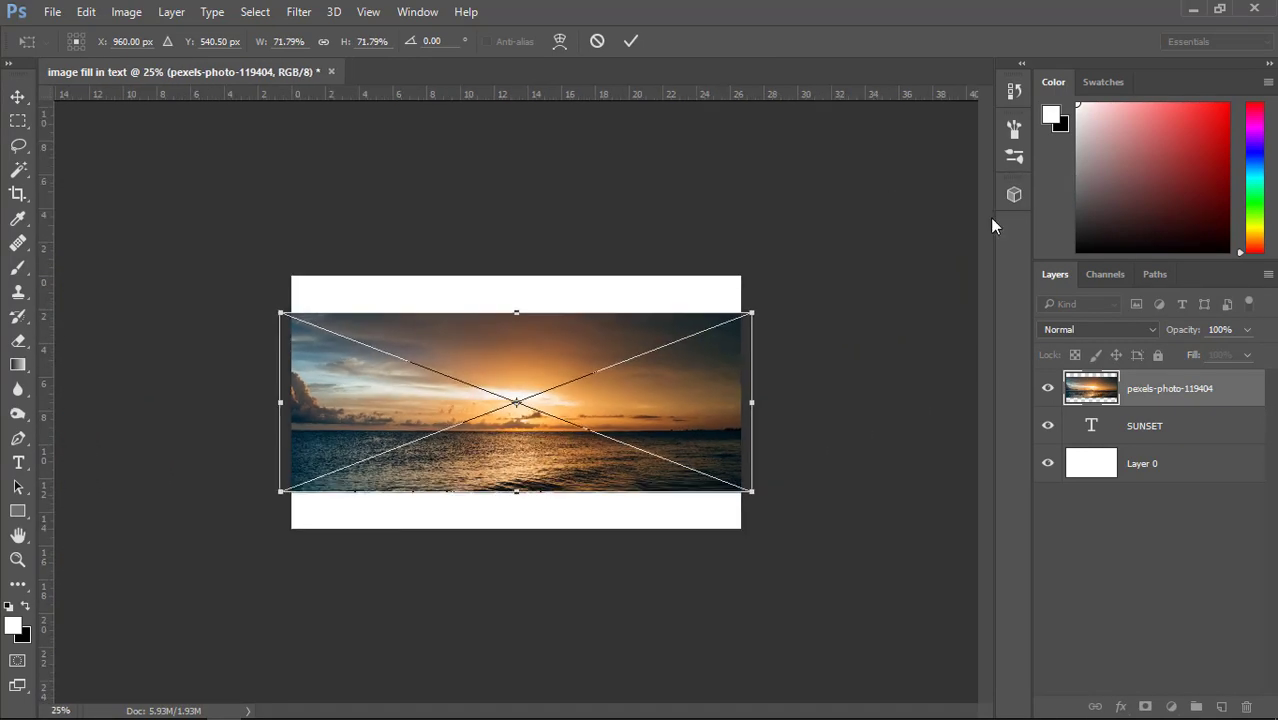
drag(751, 313, 756, 311)
click(636, 43)
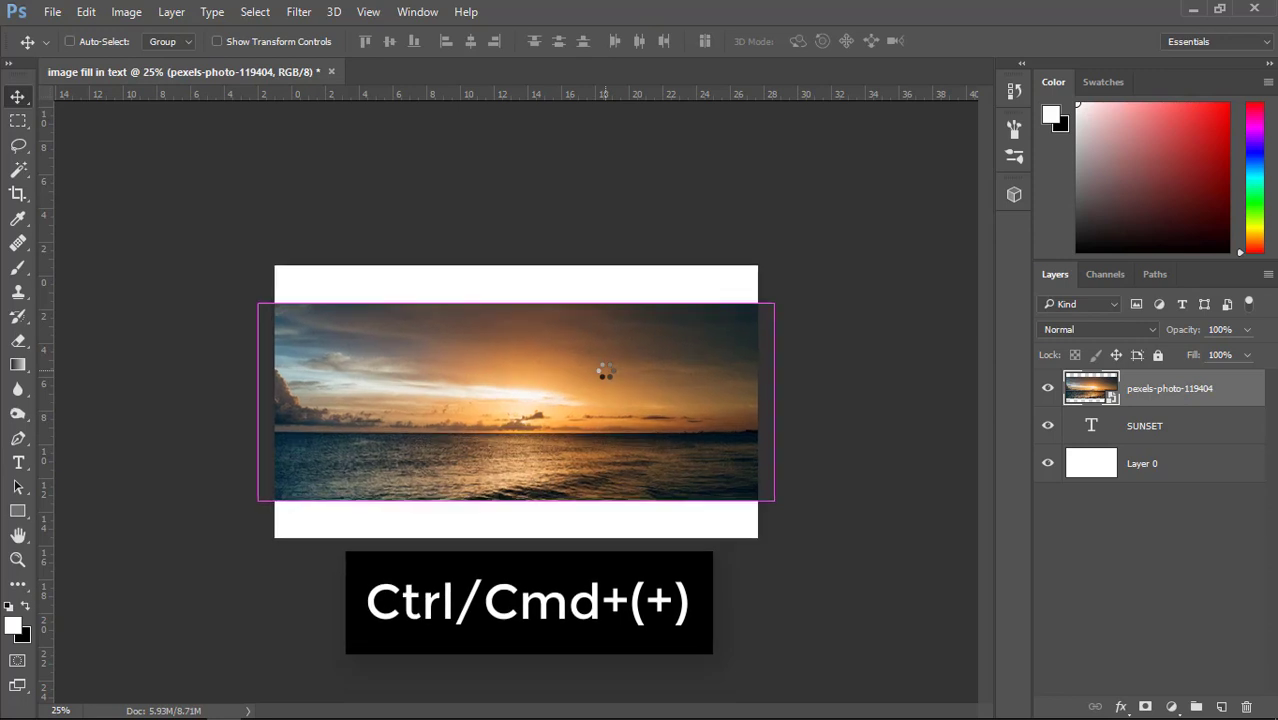
Clip the sunset photo to the SUNSET text layer and shift the photo upward inside the letters
key(ctrl+plus)
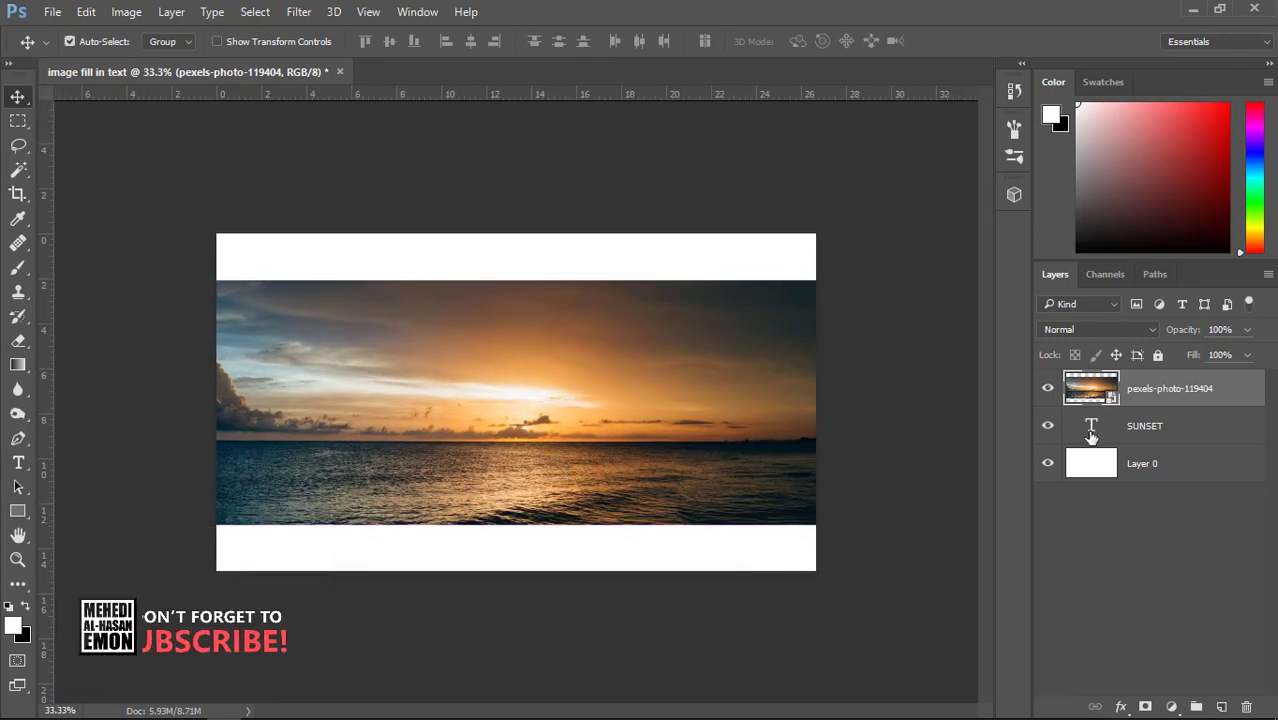
right_click(1159, 404)
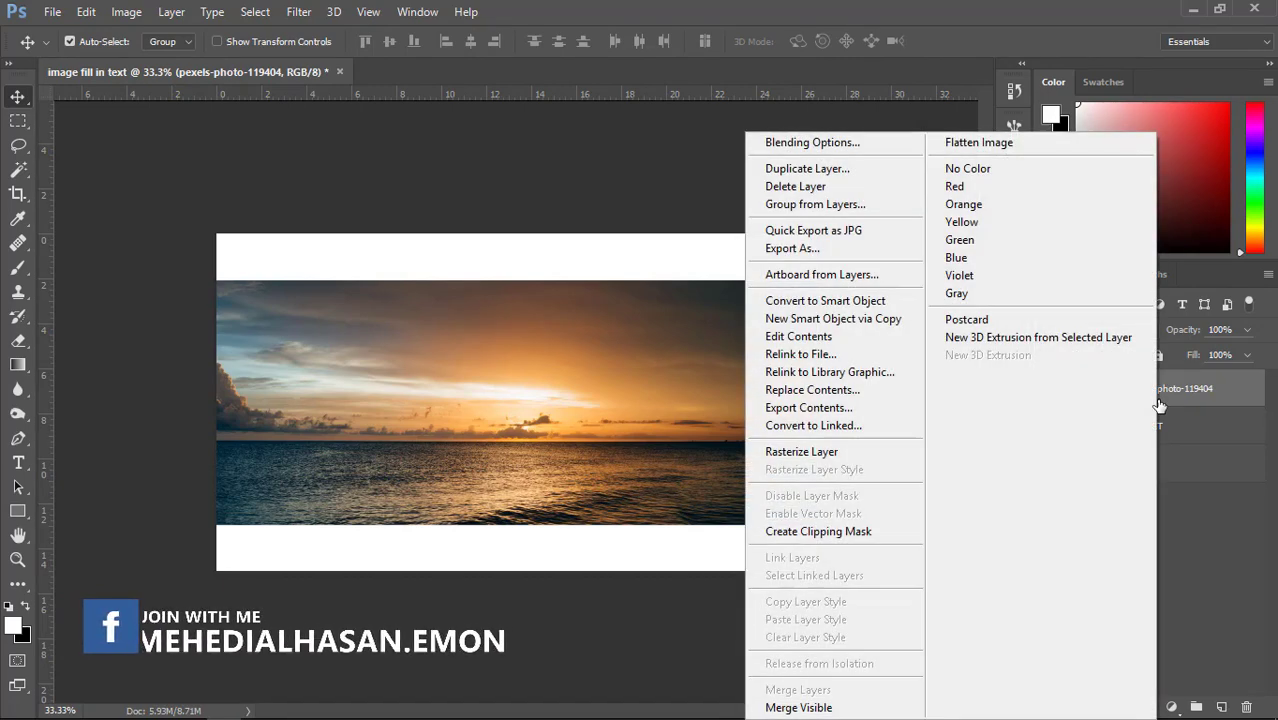
click(840, 534)
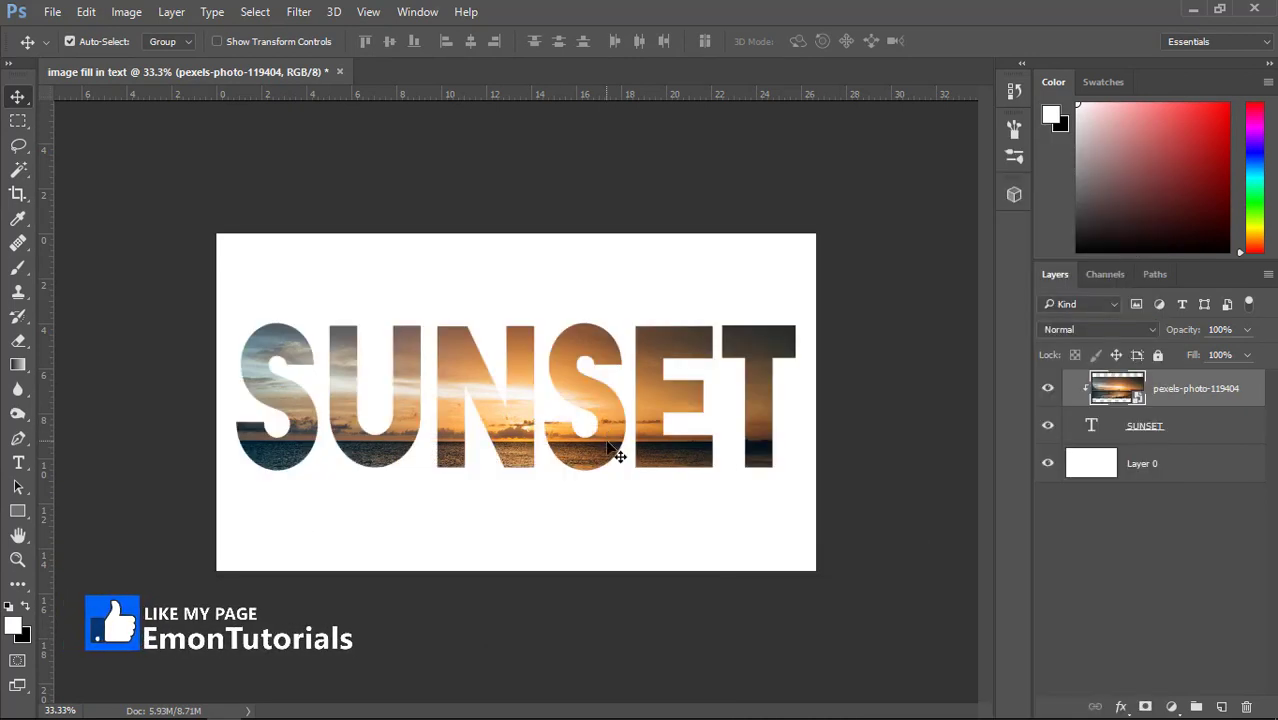
drag(616, 448, 612, 416)
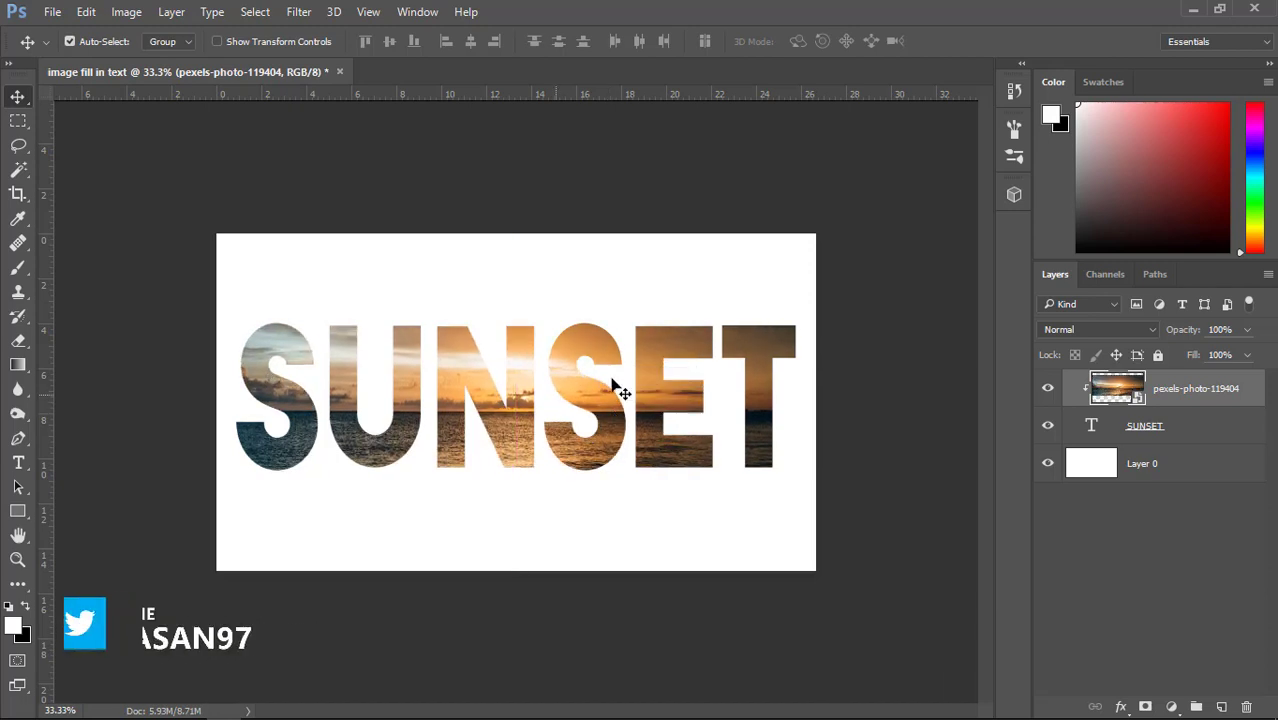
Release and recreate the photo's clipping mask on the SUNSET text, moving the photo up and slightly left inside the letters
alt+click(1098, 407)
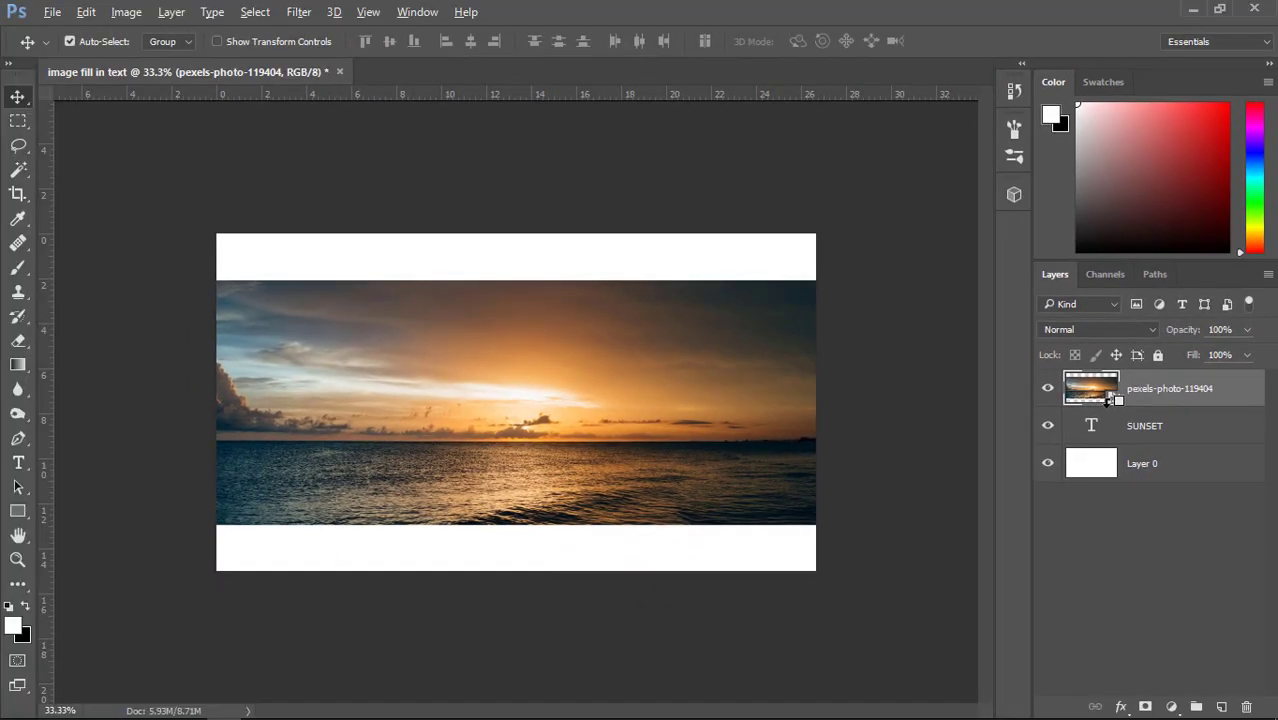
alt+click(975, 358)
drag(675, 440, 658, 411)
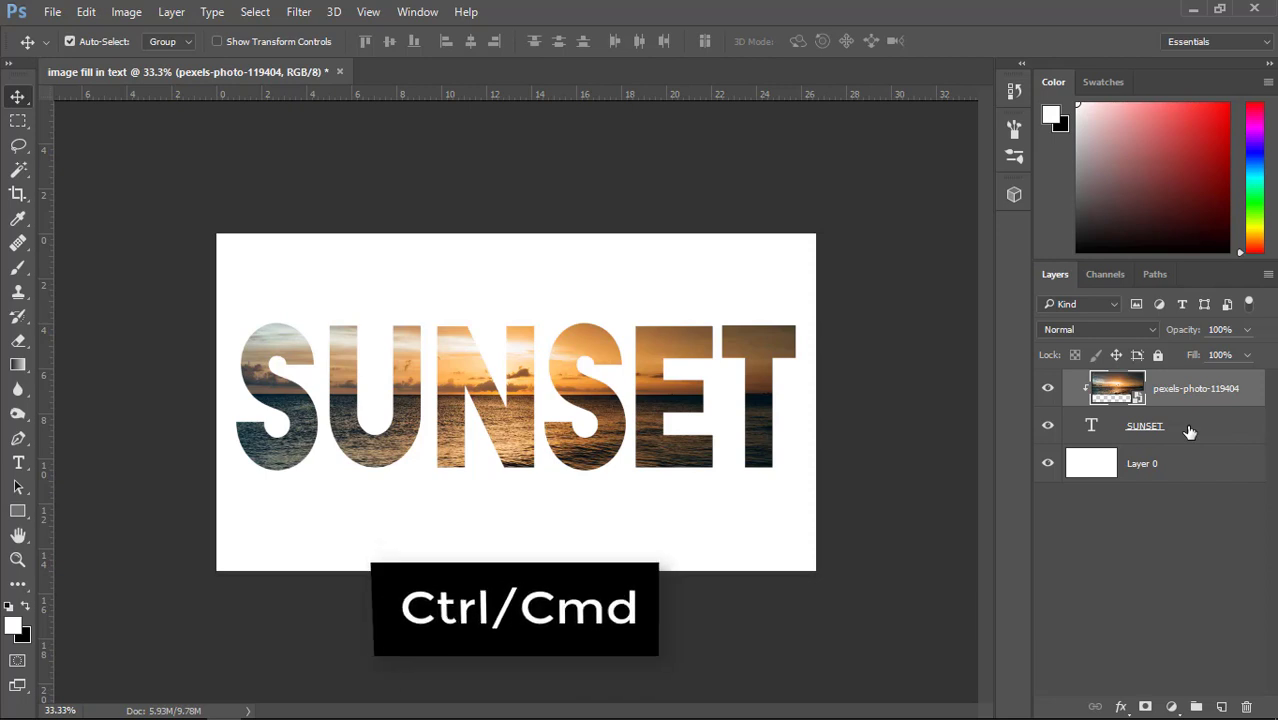
Scale the clipped photo and the SUNSET text layer together to about 101%
ctrl+click(1189, 431)
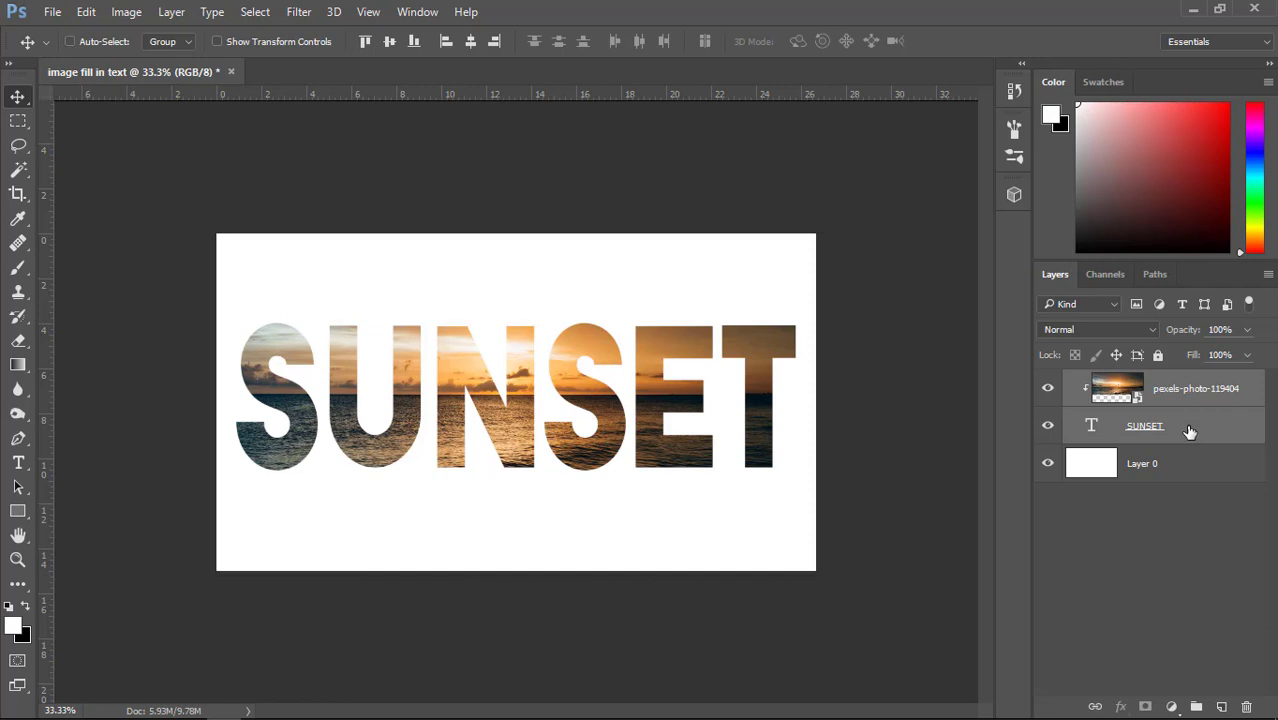
key(ctrl+t)
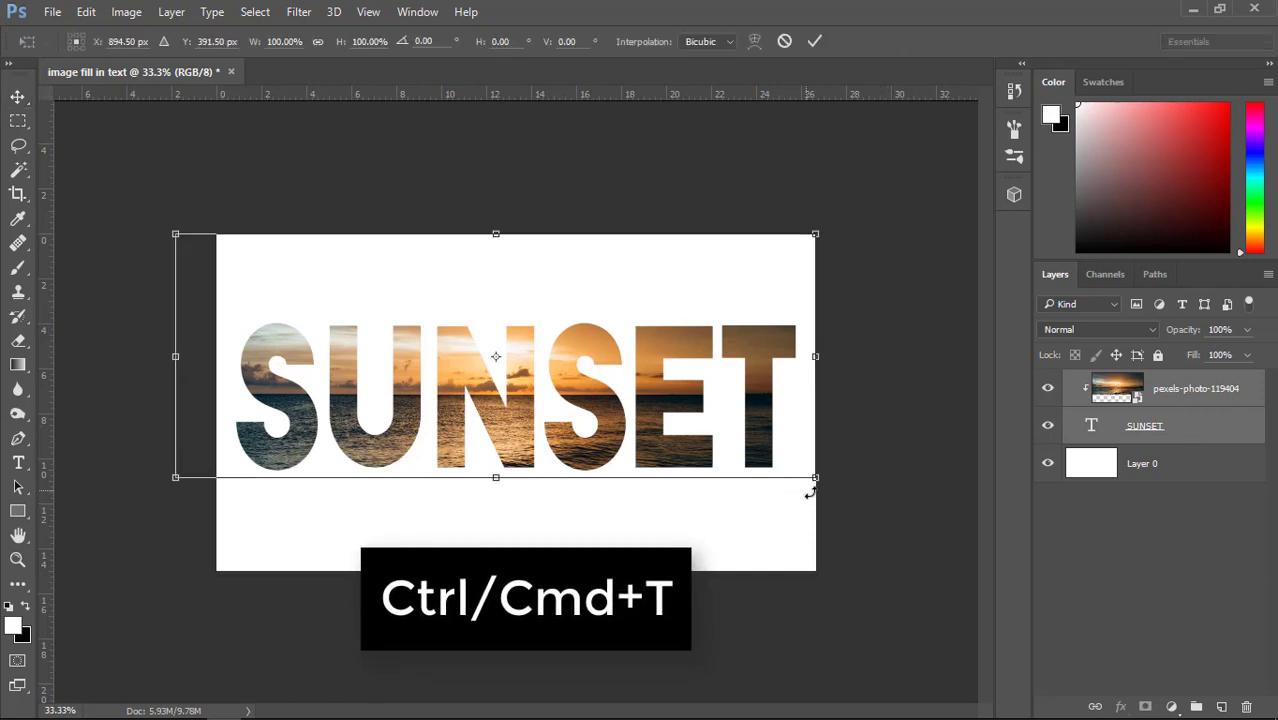
mouse_move(817, 478)
mouse_down()
mouse_move(833, 484)
mouse_move(819, 495)
mouse_up()
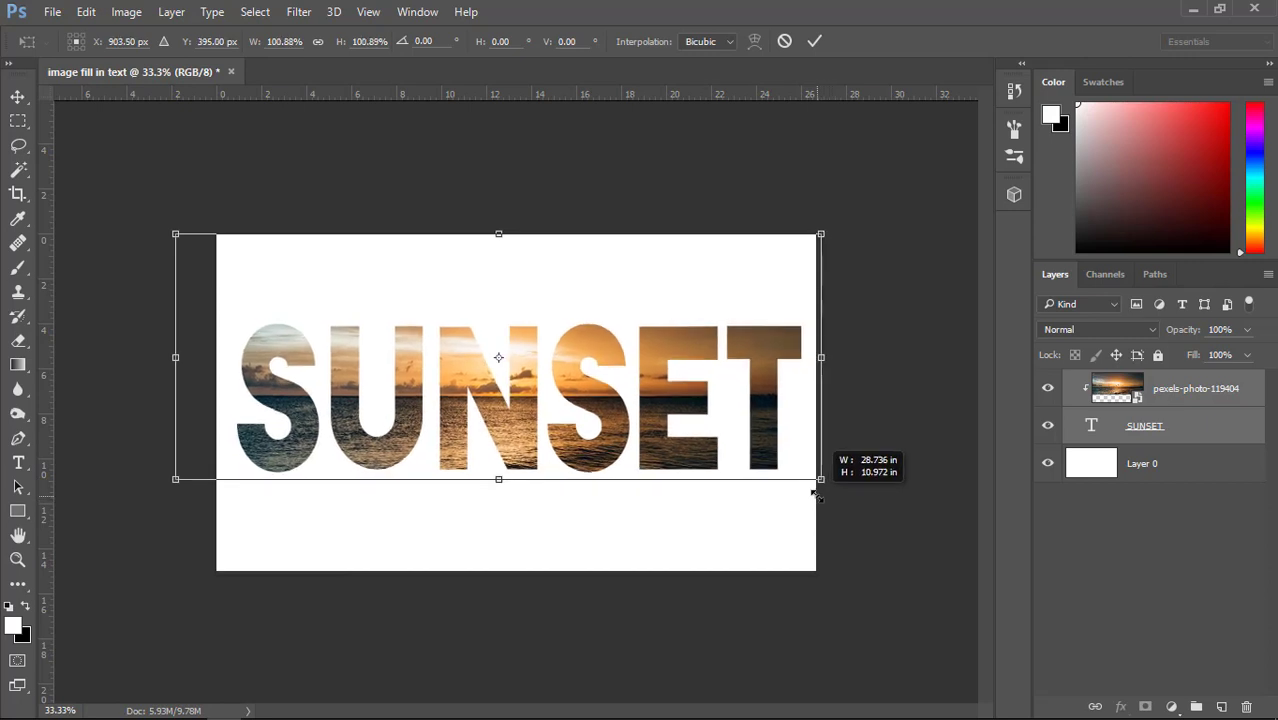
key(Return)
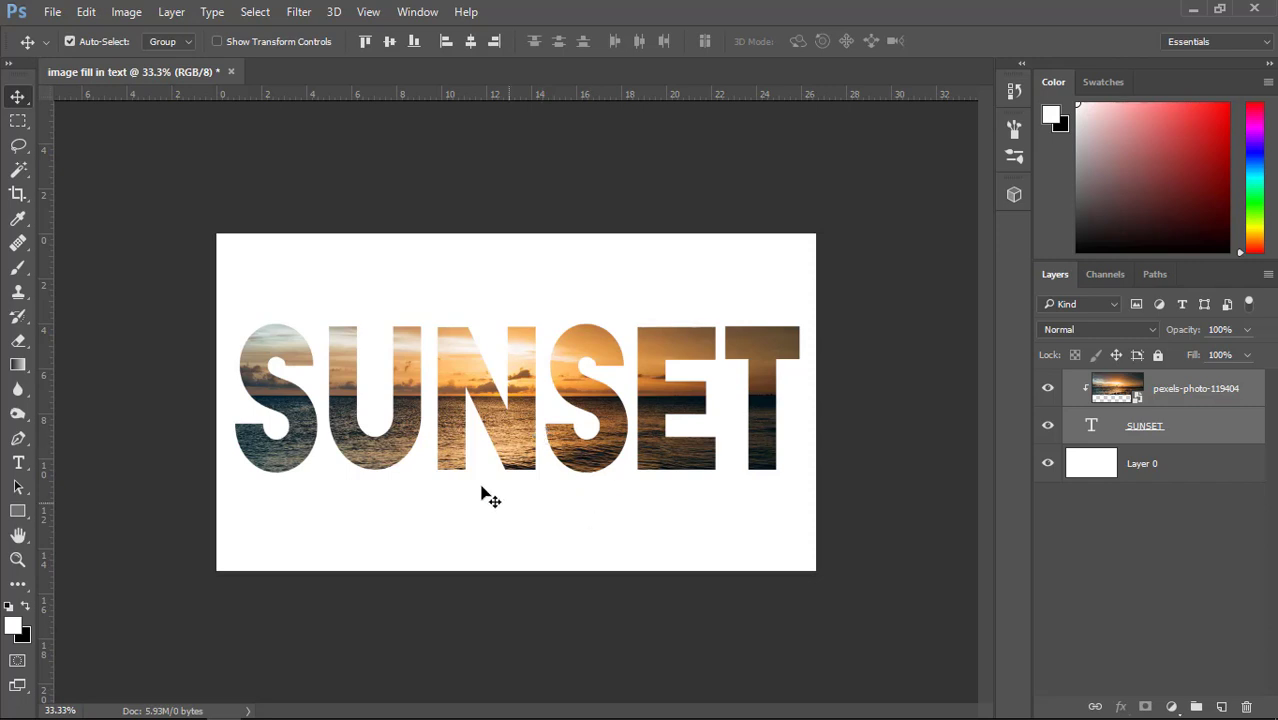
Replace the white Layer 0 with a #1d1d1d Solid Color fill layer placed beneath the SUNSET text
click(1172, 478)
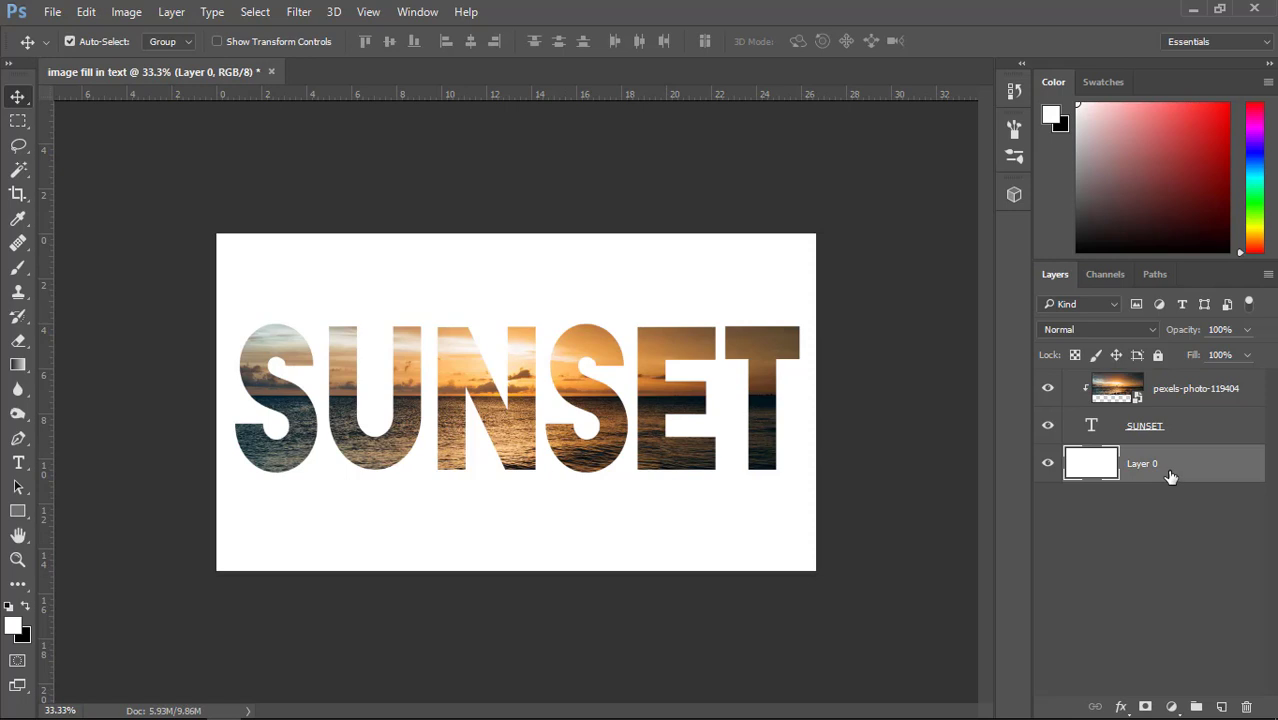
key(Delete)
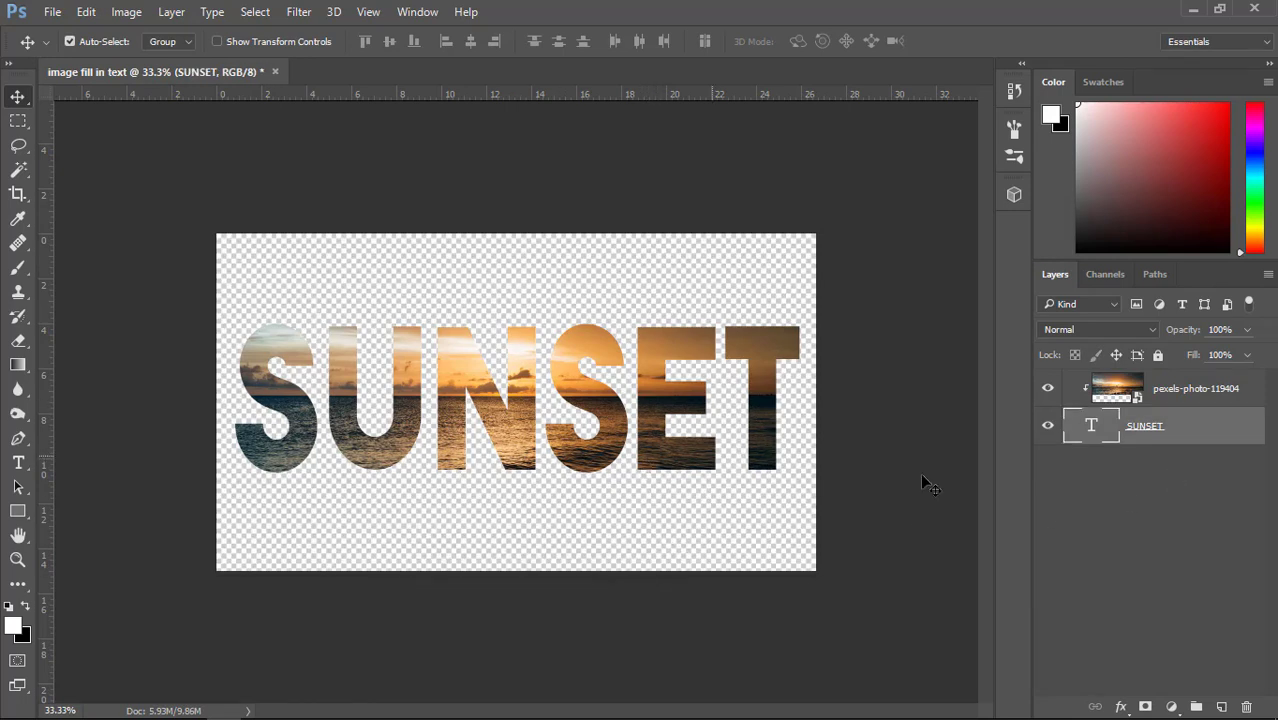
click(1171, 707)
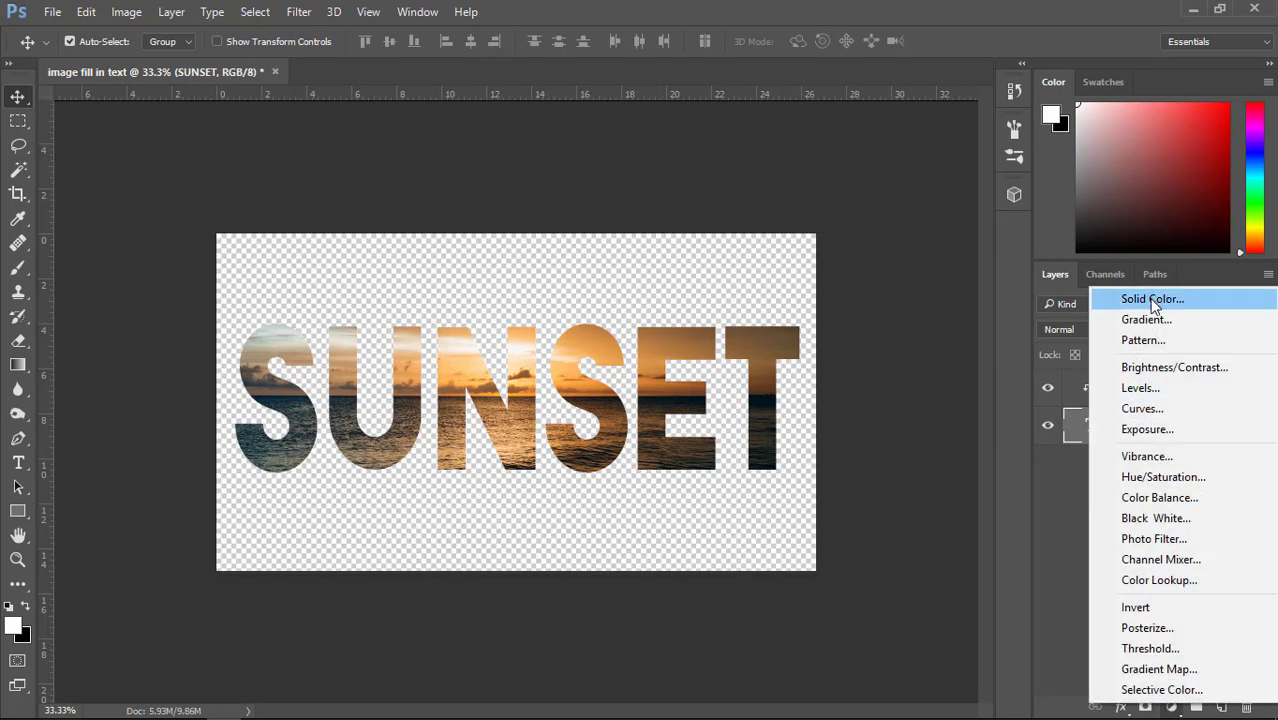
click(1152, 300)
click(745, 368)
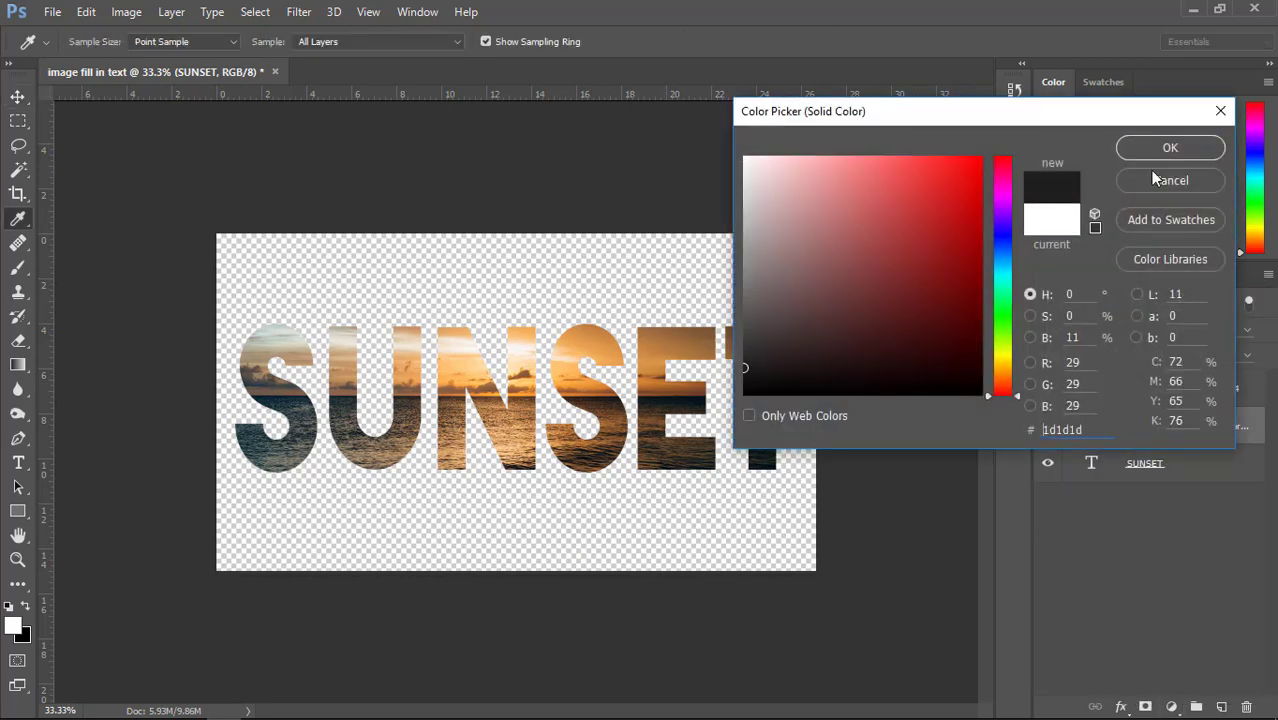
click(1170, 148)
drag(1222, 422, 1220, 495)
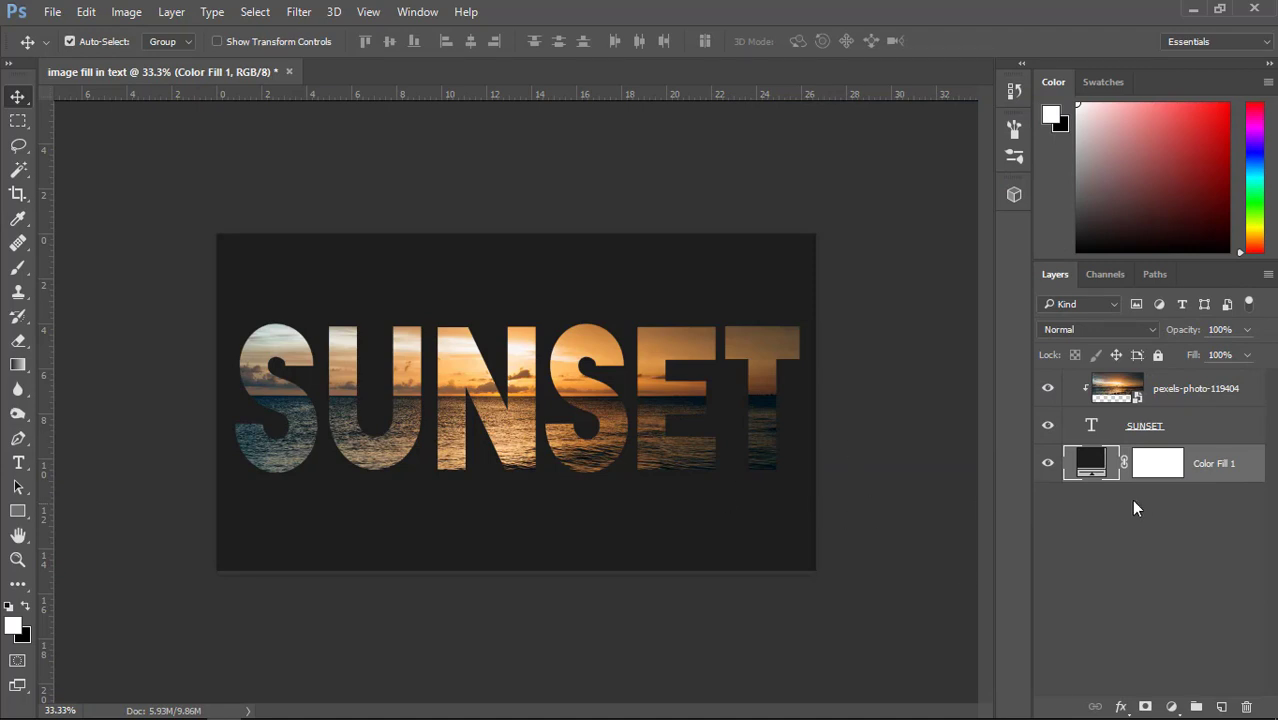
Change the Color Fill 1 background to light orange #f9c37d by sampling the sunset sky inside the letters
double_click(1091, 463)
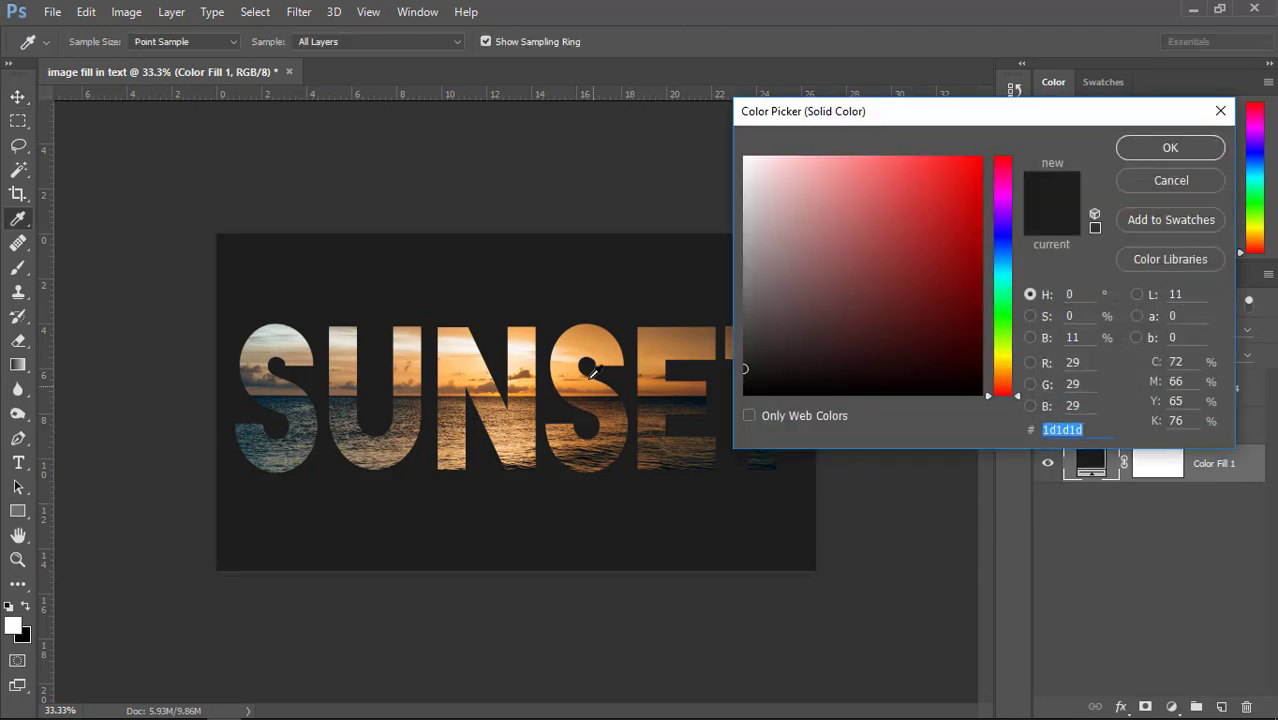
click(597, 351)
click(571, 350)
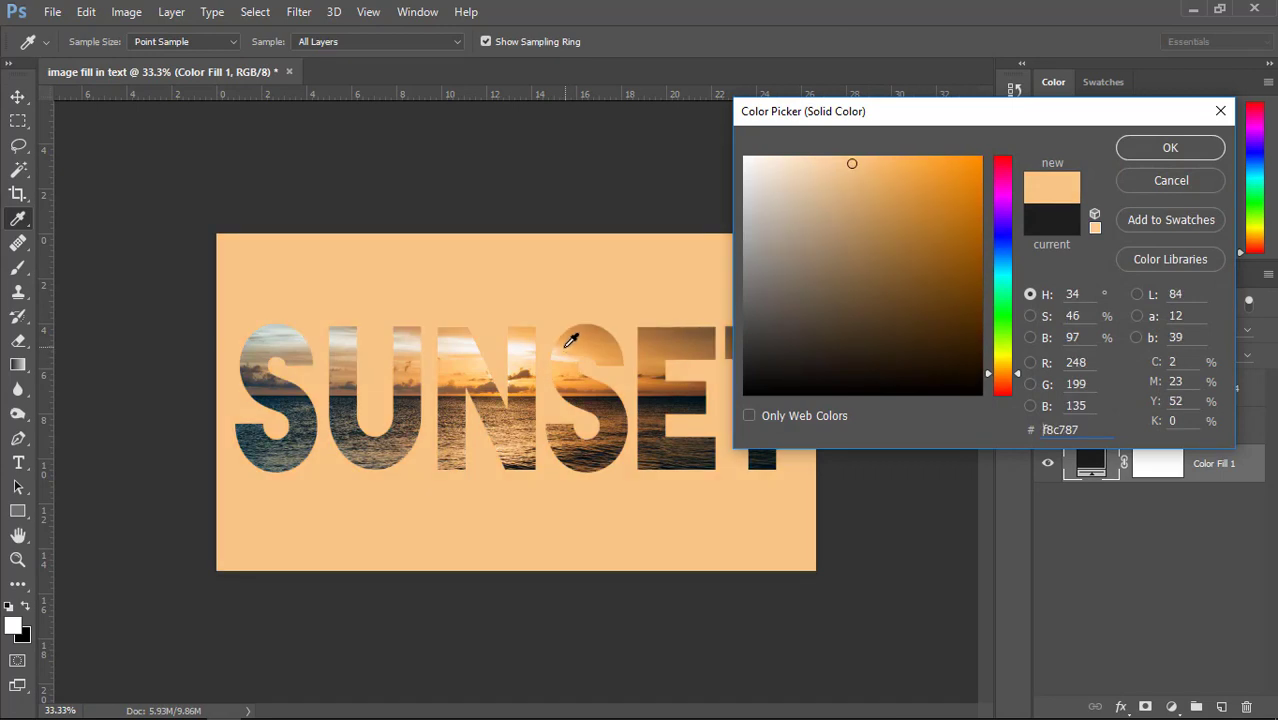
click(567, 344)
click(567, 344)
click(835, 148)
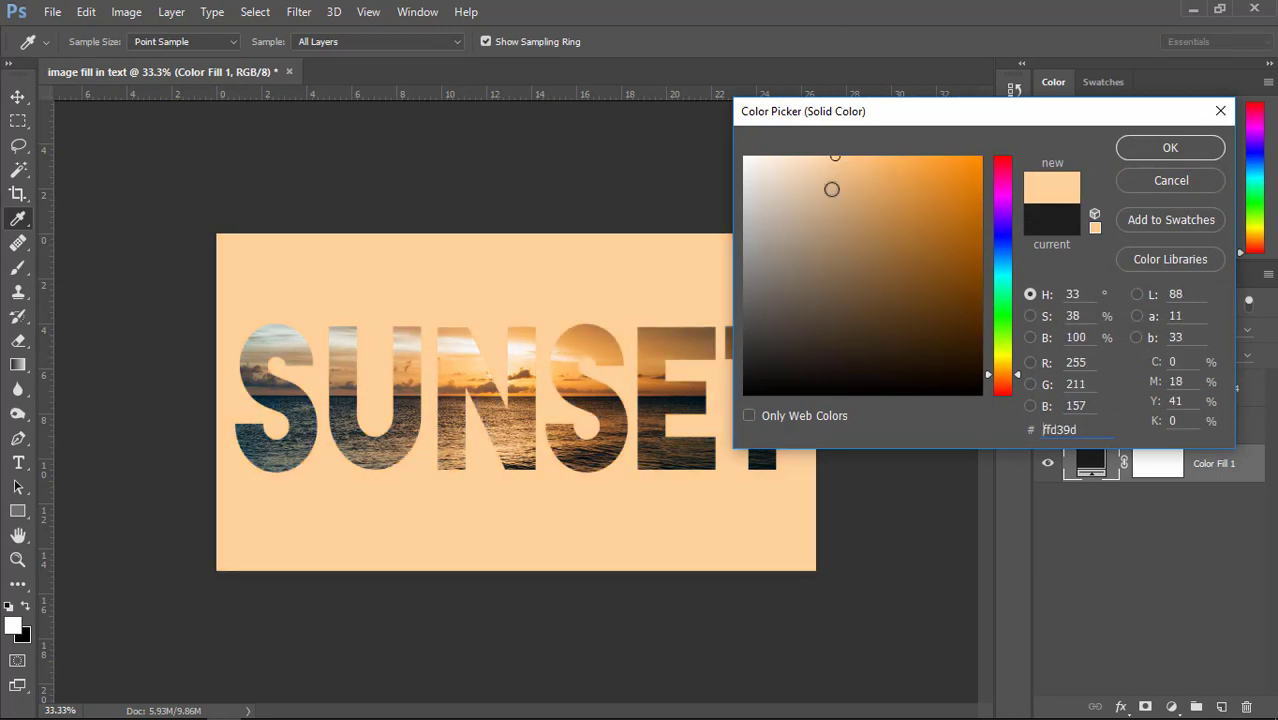
click(840, 155)
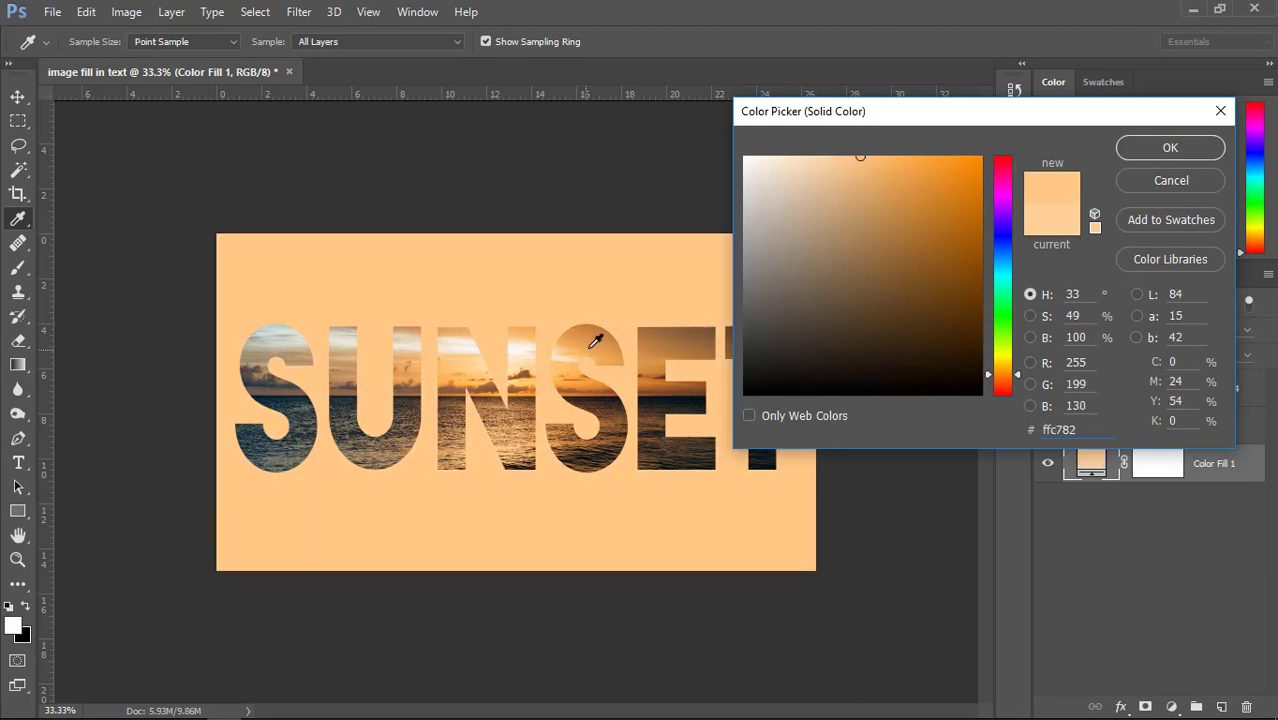
click(580, 347)
click(575, 343)
click(576, 342)
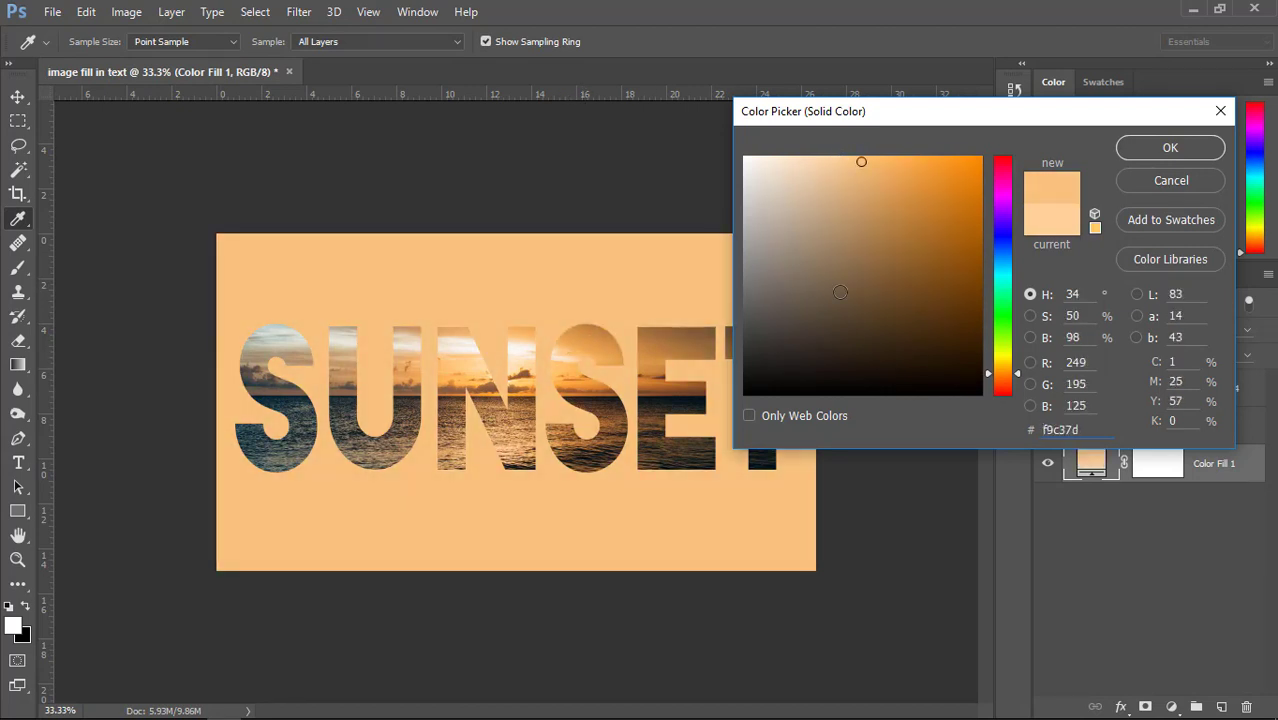
click(1192, 152)
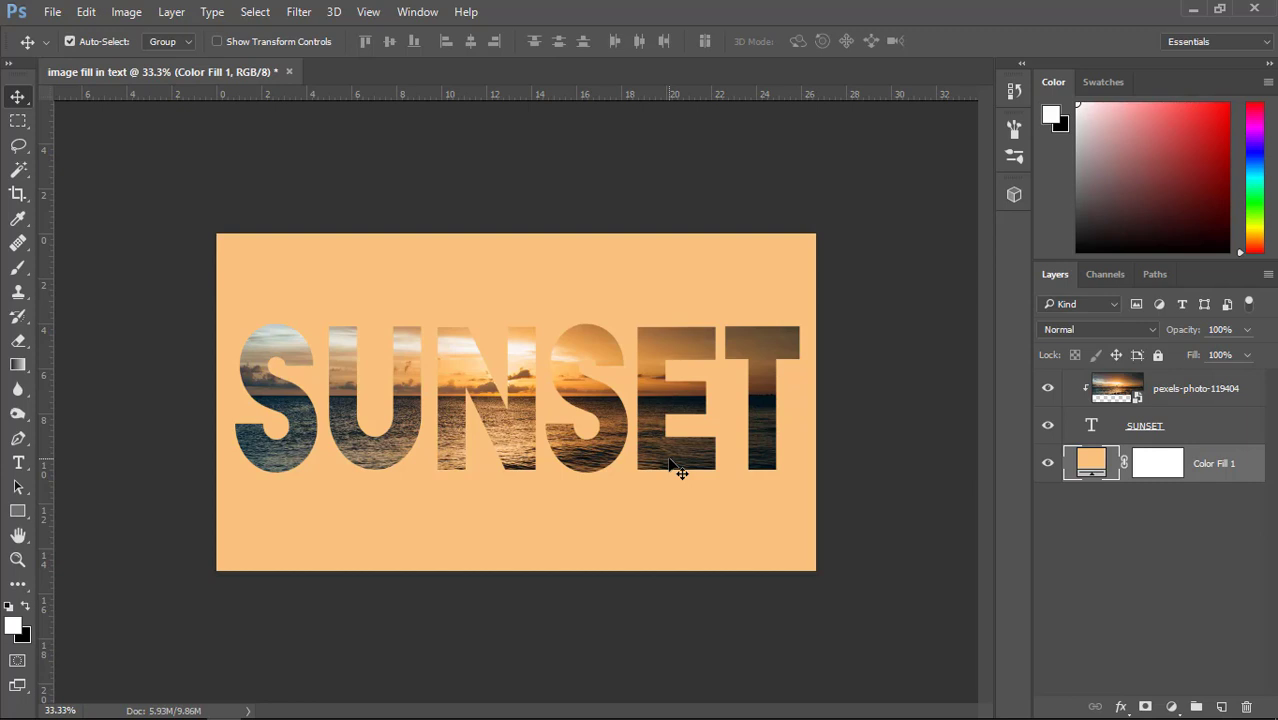
Add a Drop Shadow effect to the SUNSET text layer and show its settings
right_click(1205, 428)
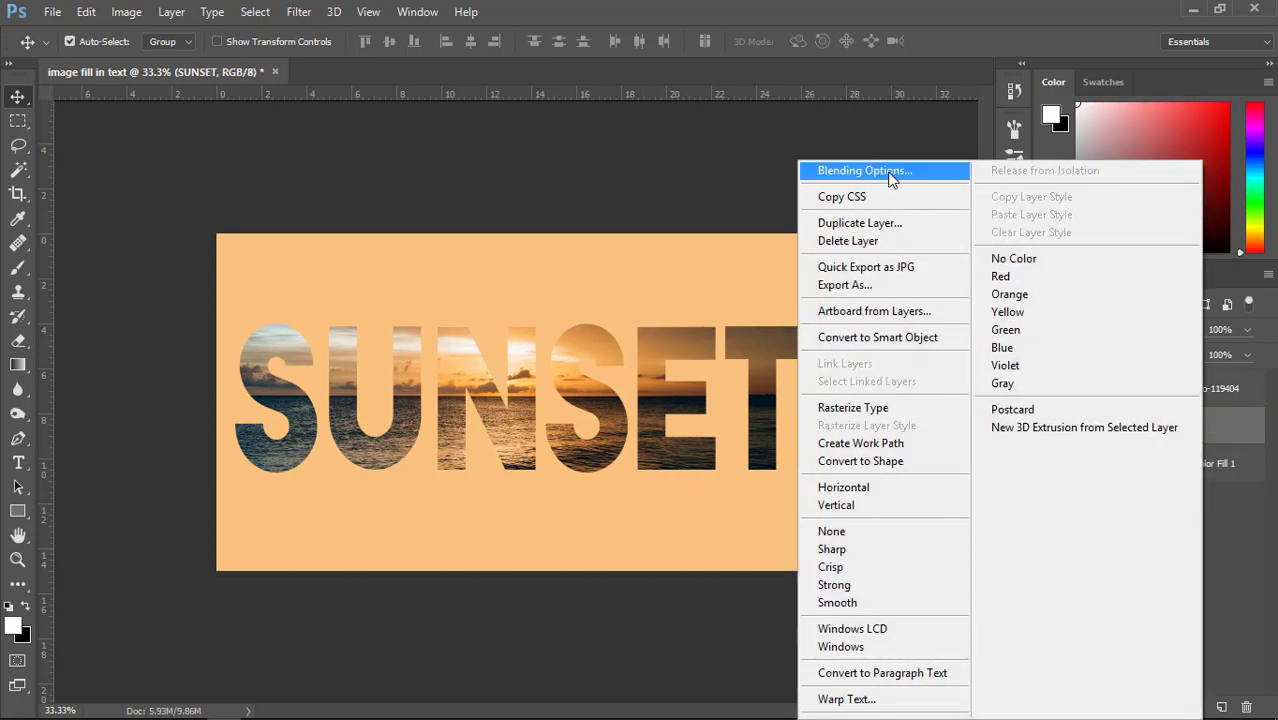
click(1224, 432)
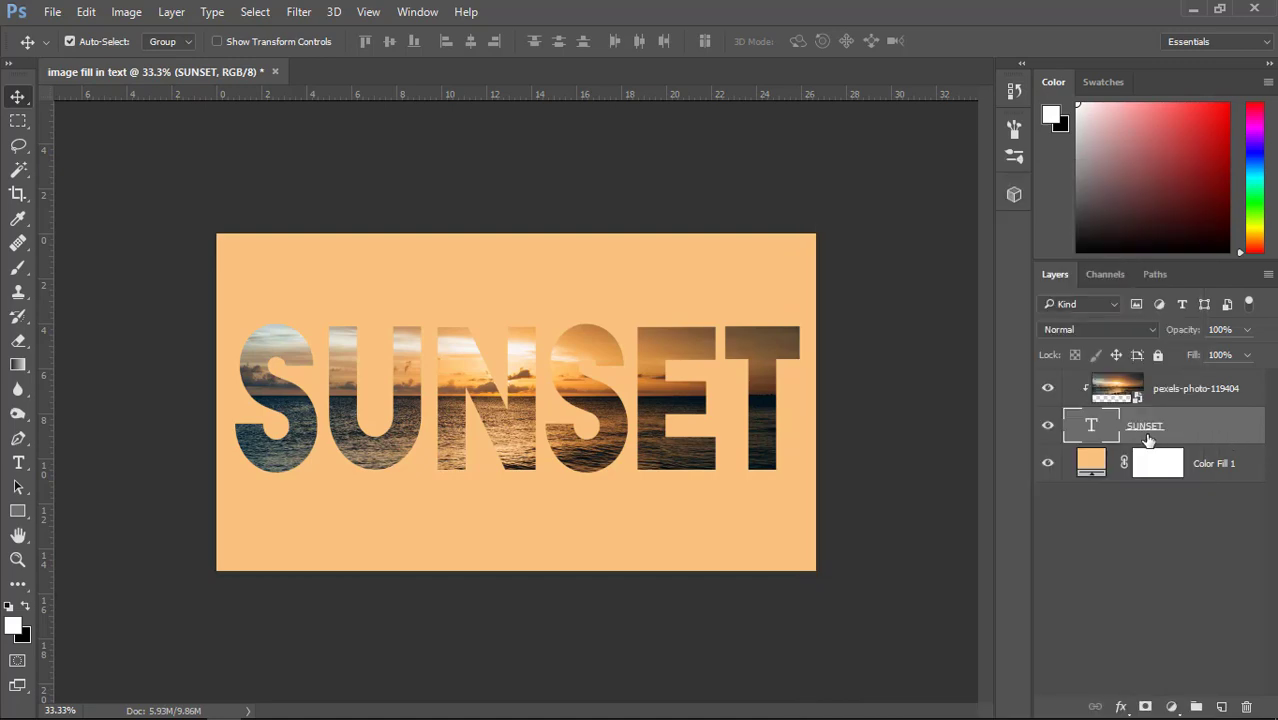
double_click(1208, 432)
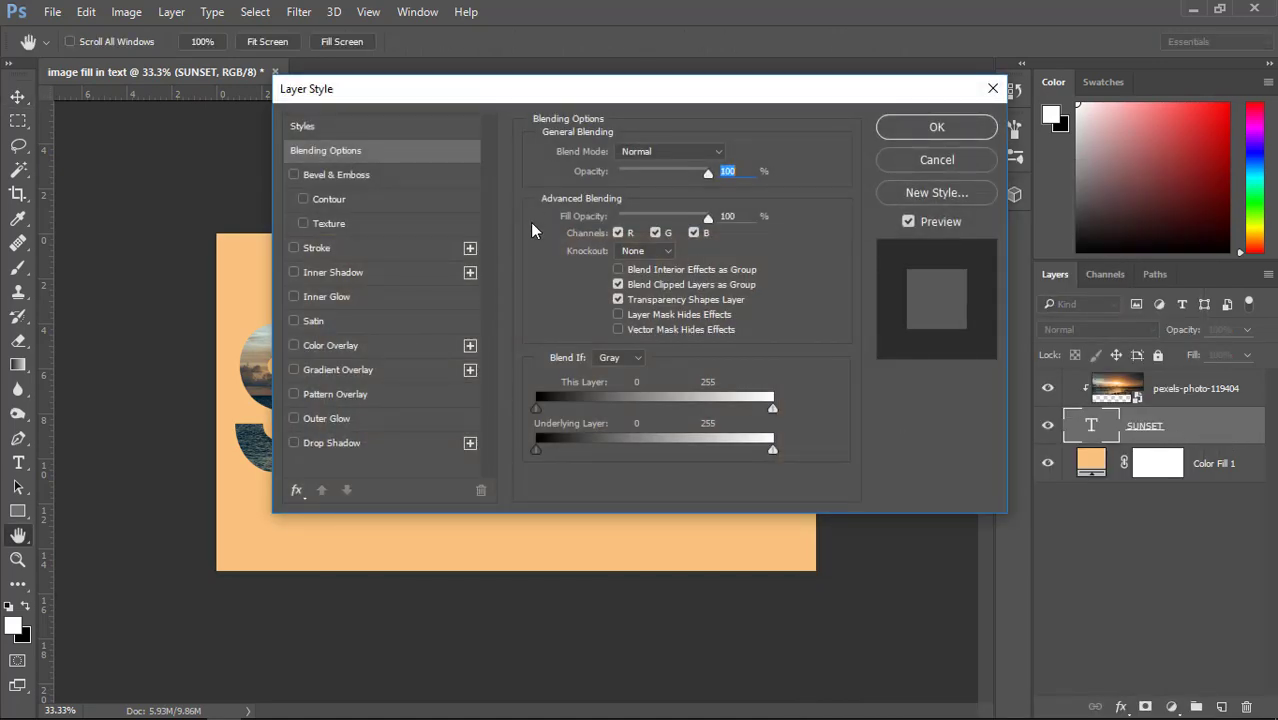
drag(595, 93, 1092, 104)
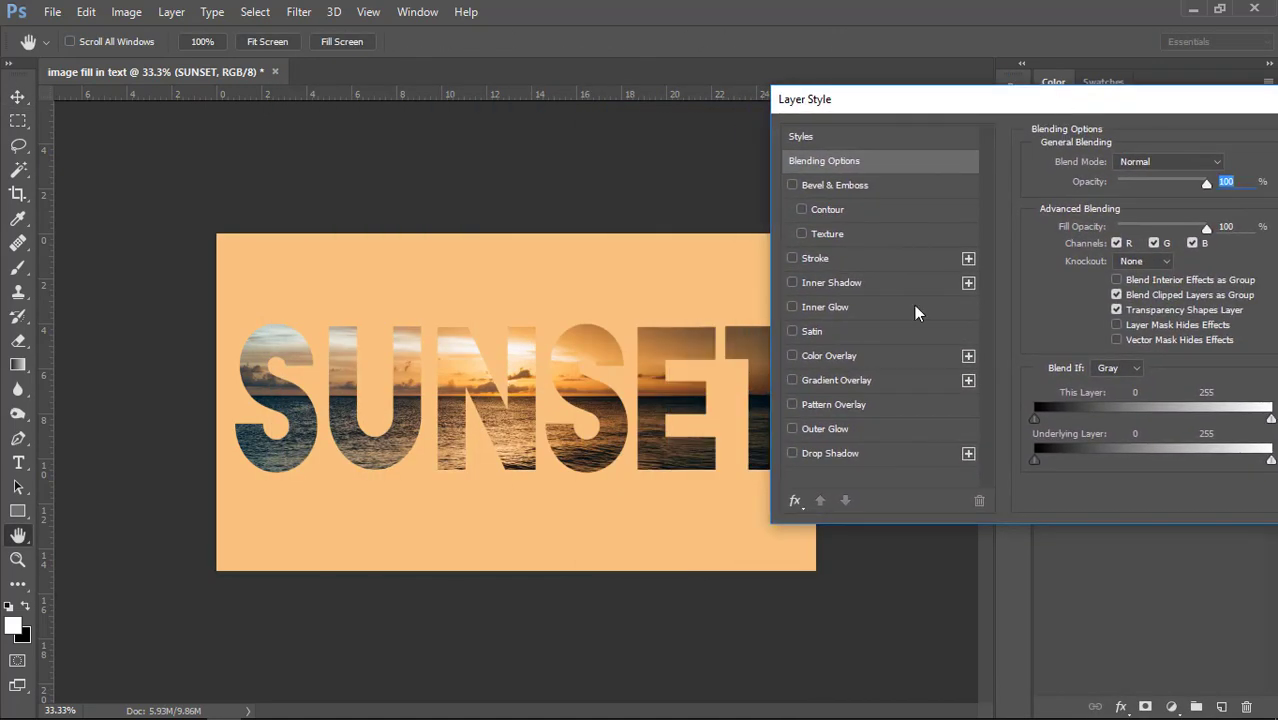
click(792, 453)
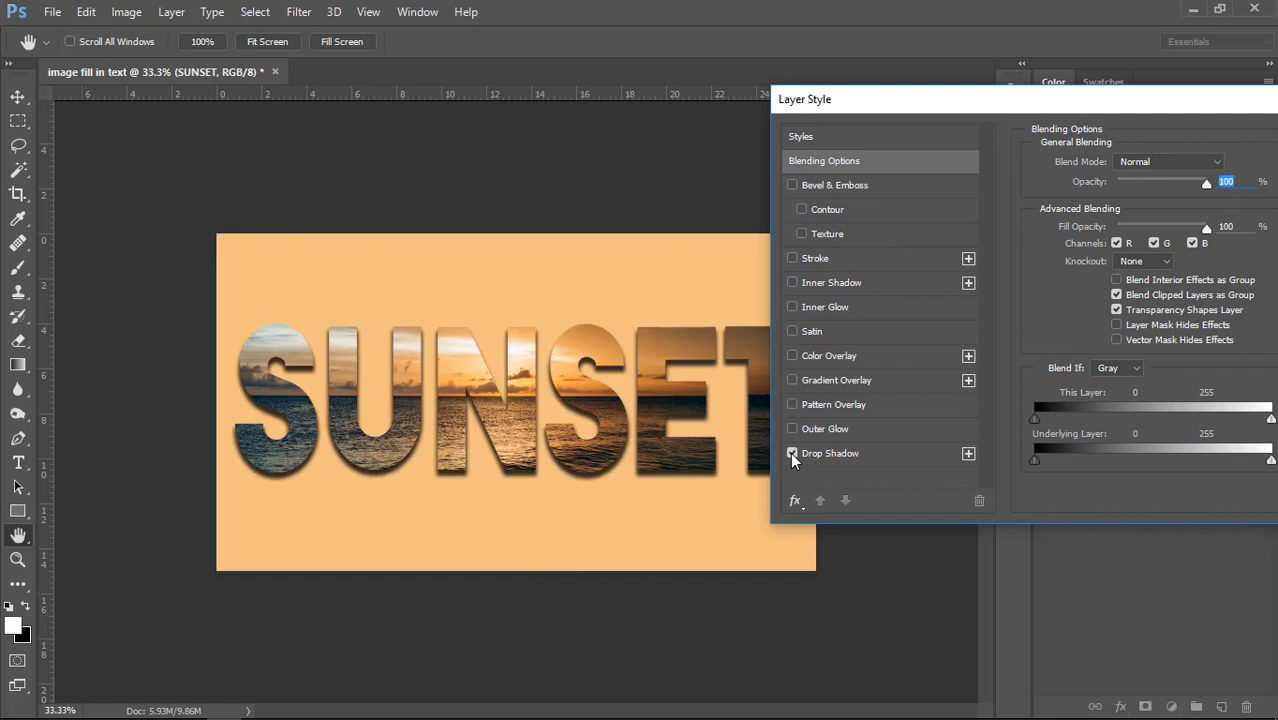
click(860, 455)
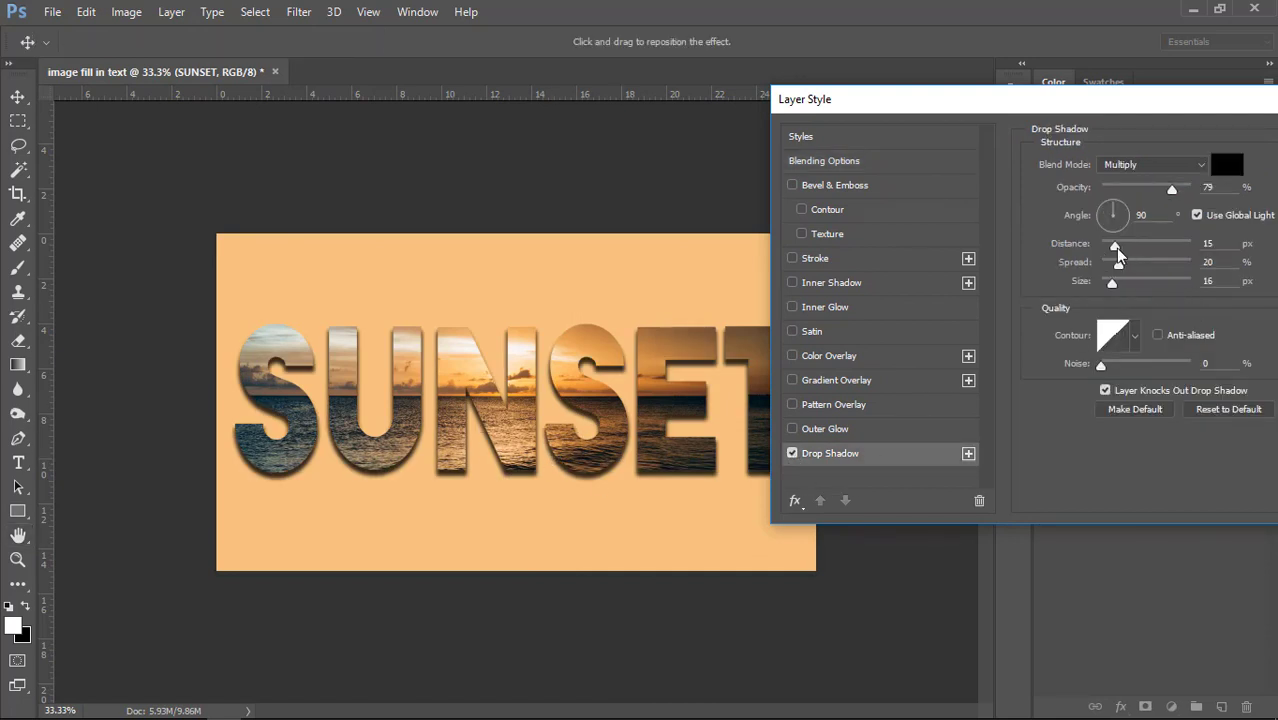
Set the SUNSET drop shadow to a 58° angle, 13 px distance, 20% spread and 10 px size
mouse_move(1115, 248)
mouse_down()
mouse_move(1144, 245)
mouse_move(1101, 245)
mouse_move(1134, 245)
mouse_move(1105, 270)
mouse_up()
drag(1112, 284, 1099, 288)
drag(1134, 246, 1112, 250)
click(1121, 204)
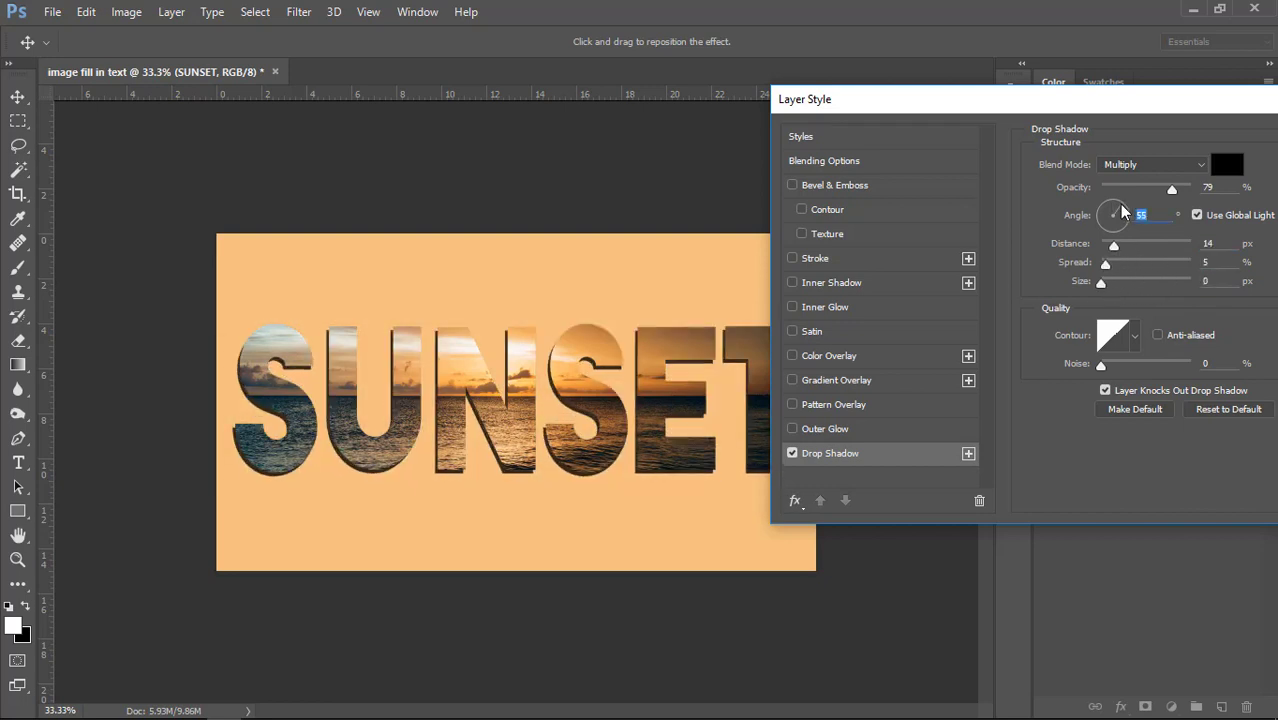
drag(1121, 205, 1120, 204)
drag(1101, 284, 1118, 262)
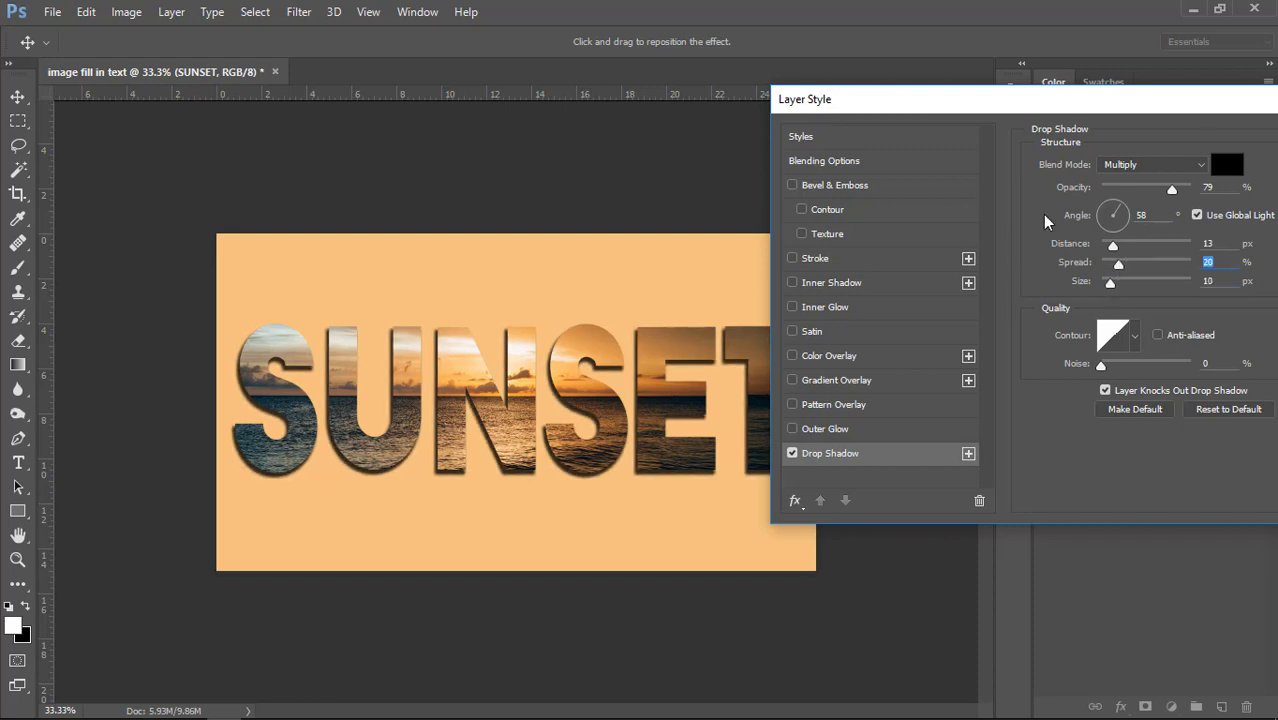
Apply the drop shadow at 80% opacity and compare the SUNSET text with its effects hidden and shown
drag(1000, 99, 842, 95)
mouse_move(1014, 188)
mouse_down()
mouse_move(990, 189)
mouse_move(1013, 188)
mouse_up()
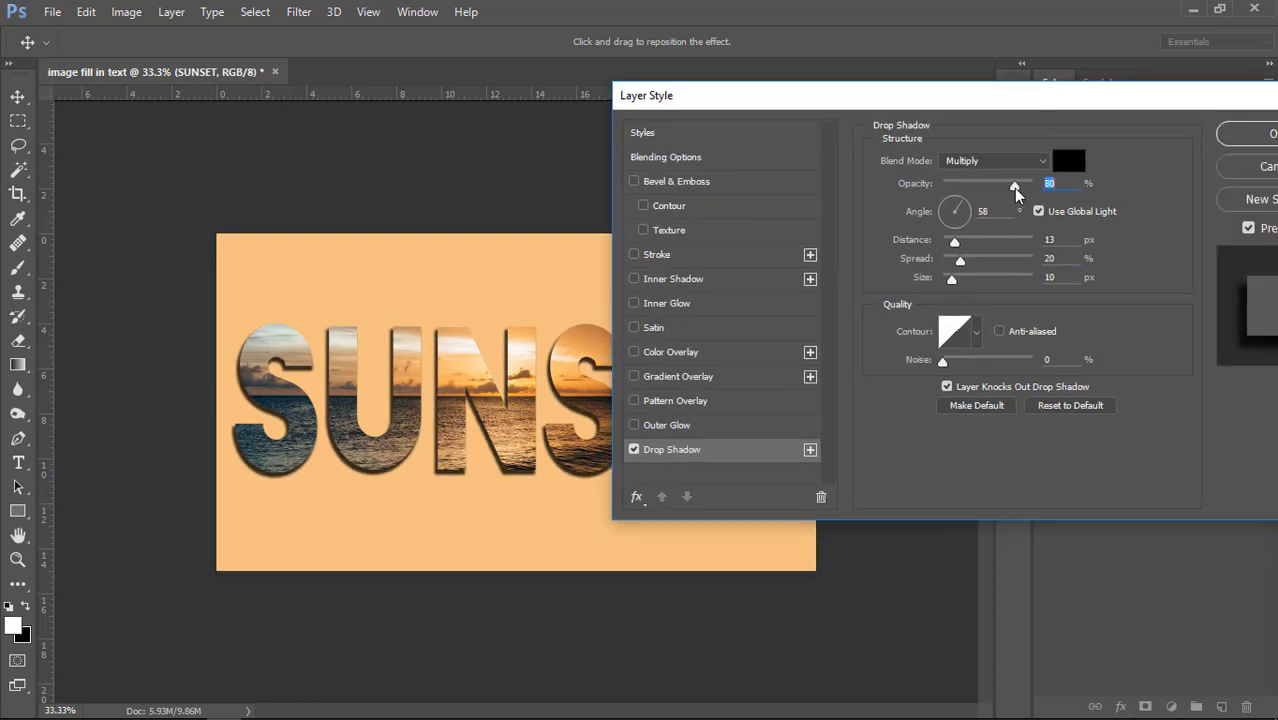
click(1261, 145)
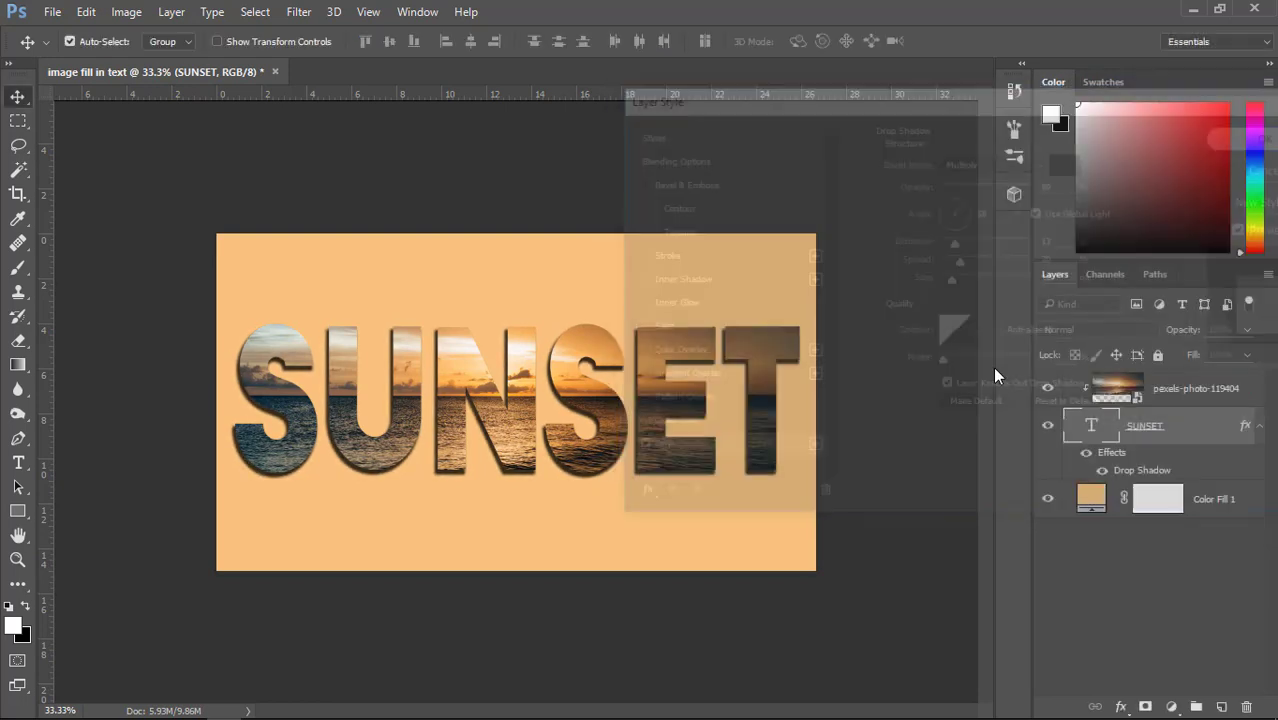
click(1087, 454)
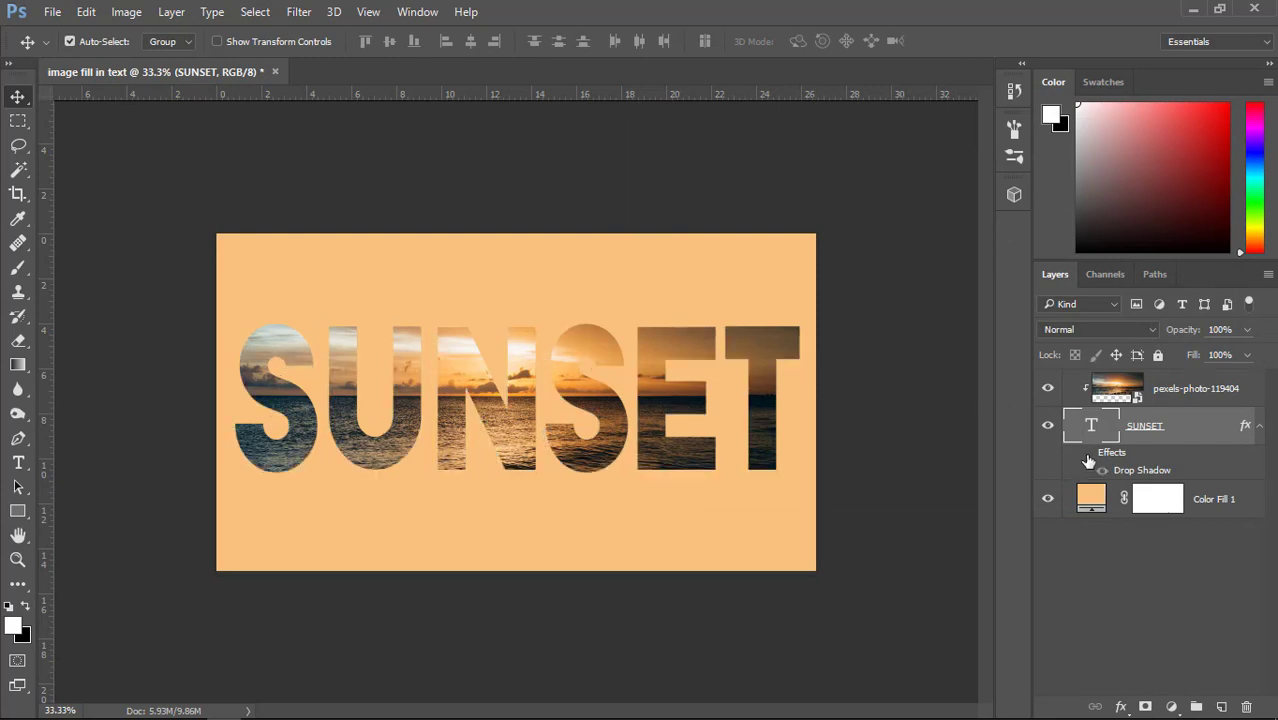
click(1087, 455)
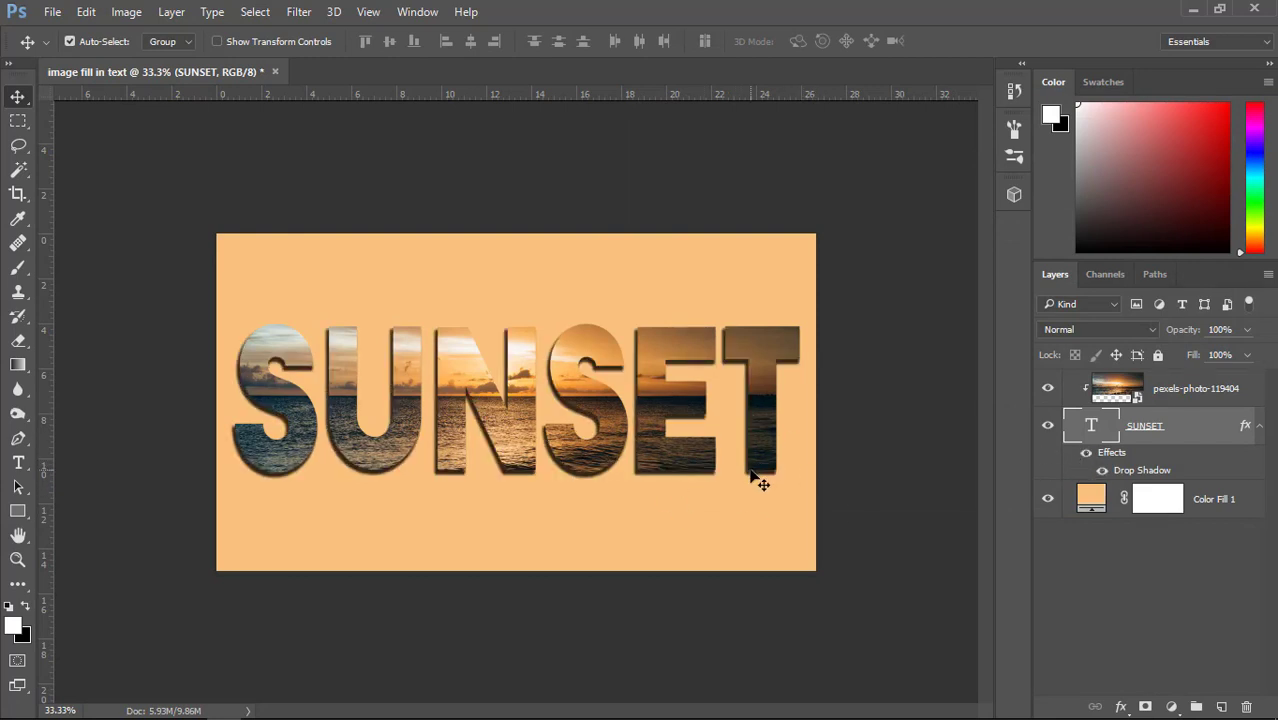